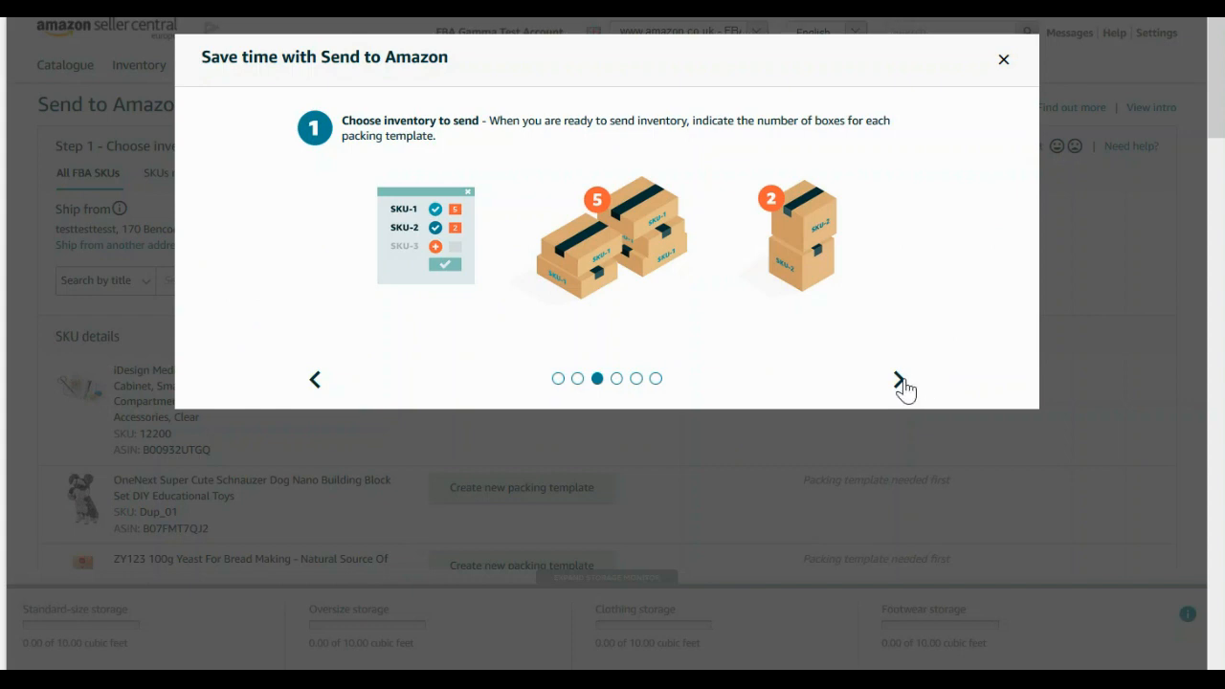
# Go through the remaining pages of the Send to Amazon introduction and start the workflow.
pyautogui.click(901, 383)
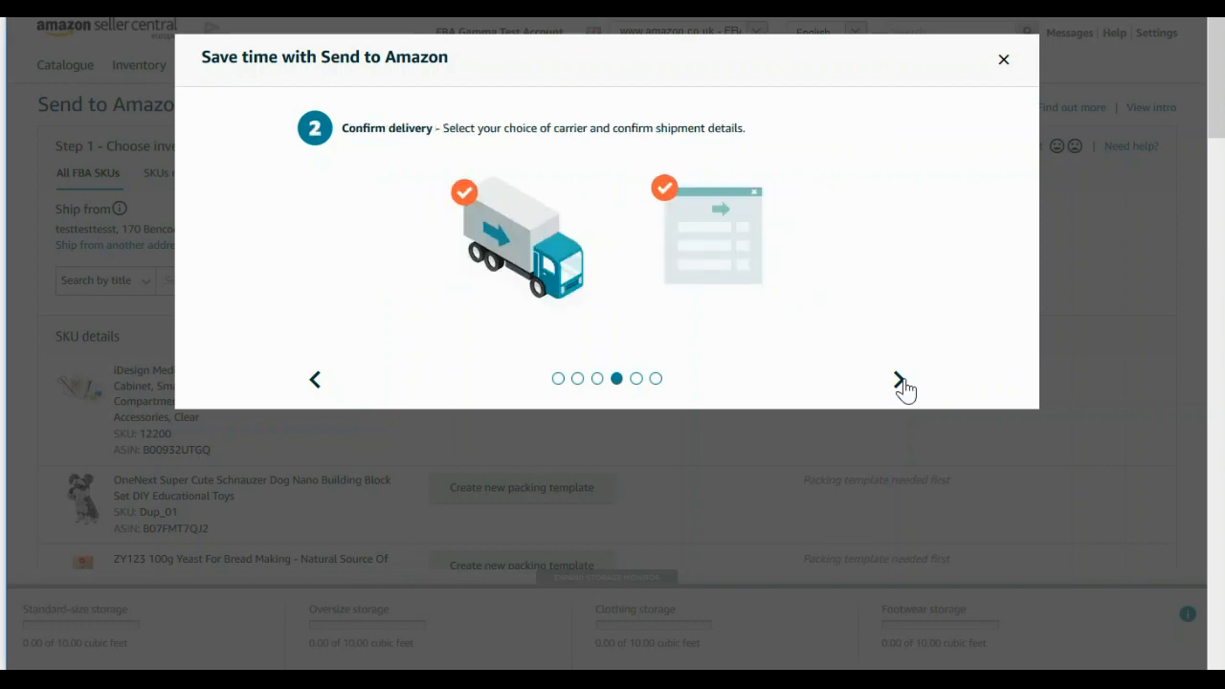
pyautogui.click(900, 383)
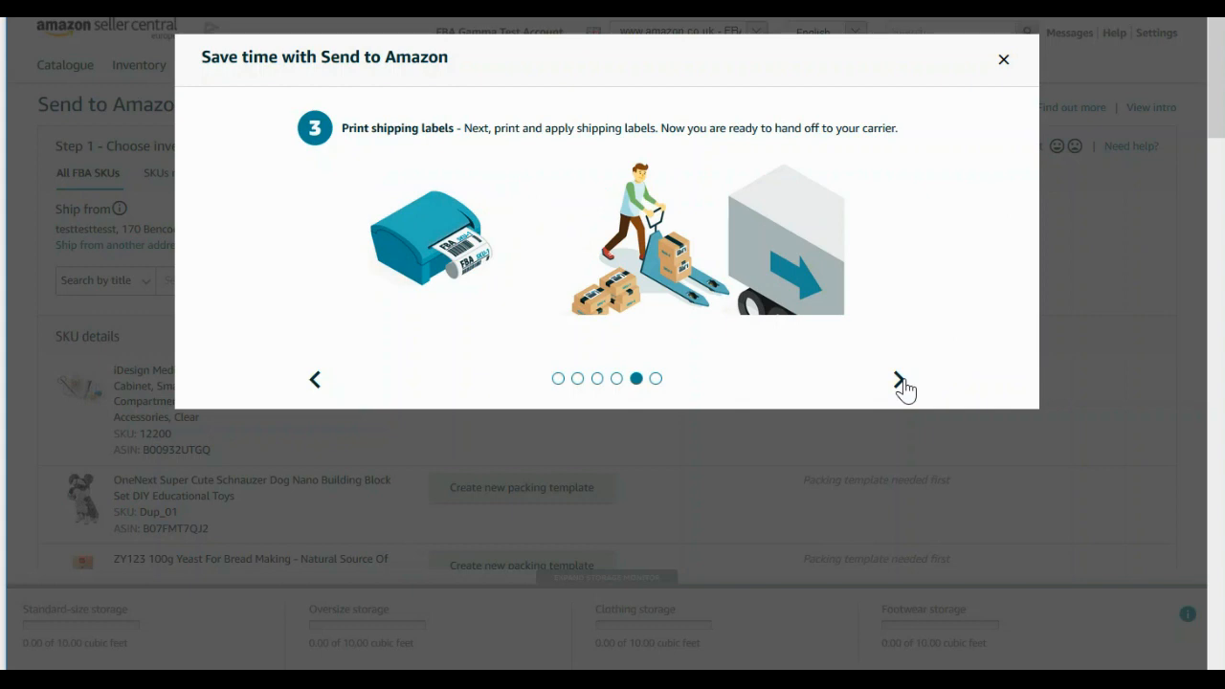
pyautogui.click(901, 383)
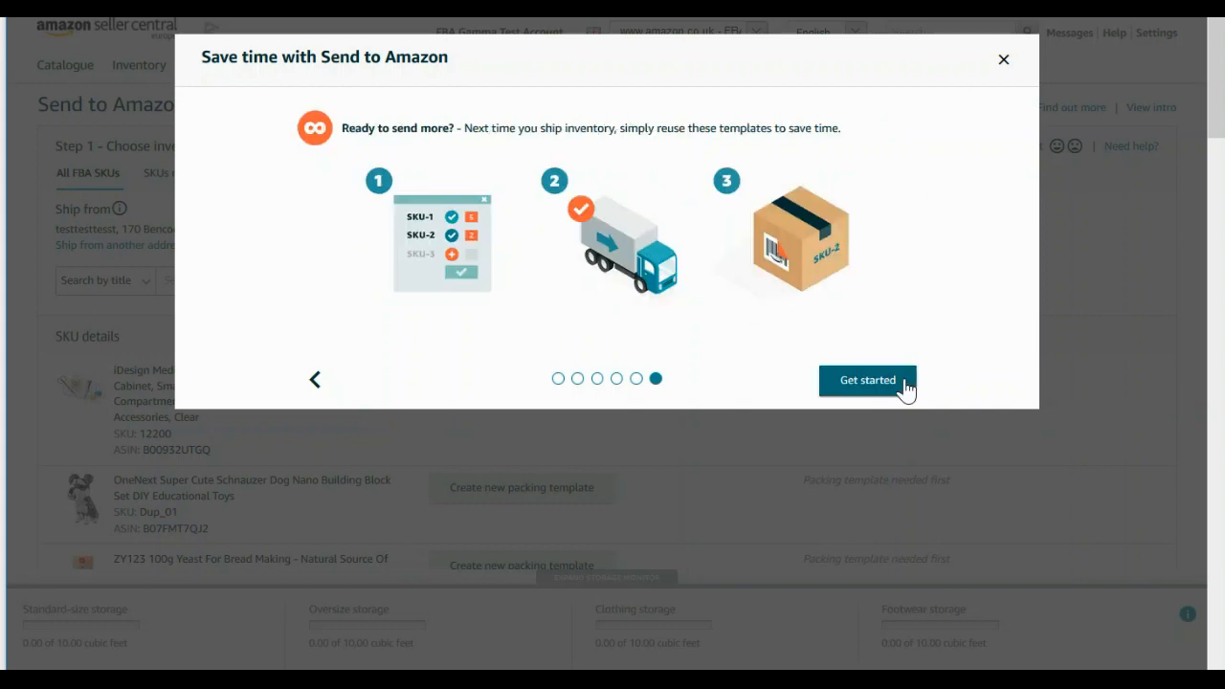
pyautogui.click(902, 384)
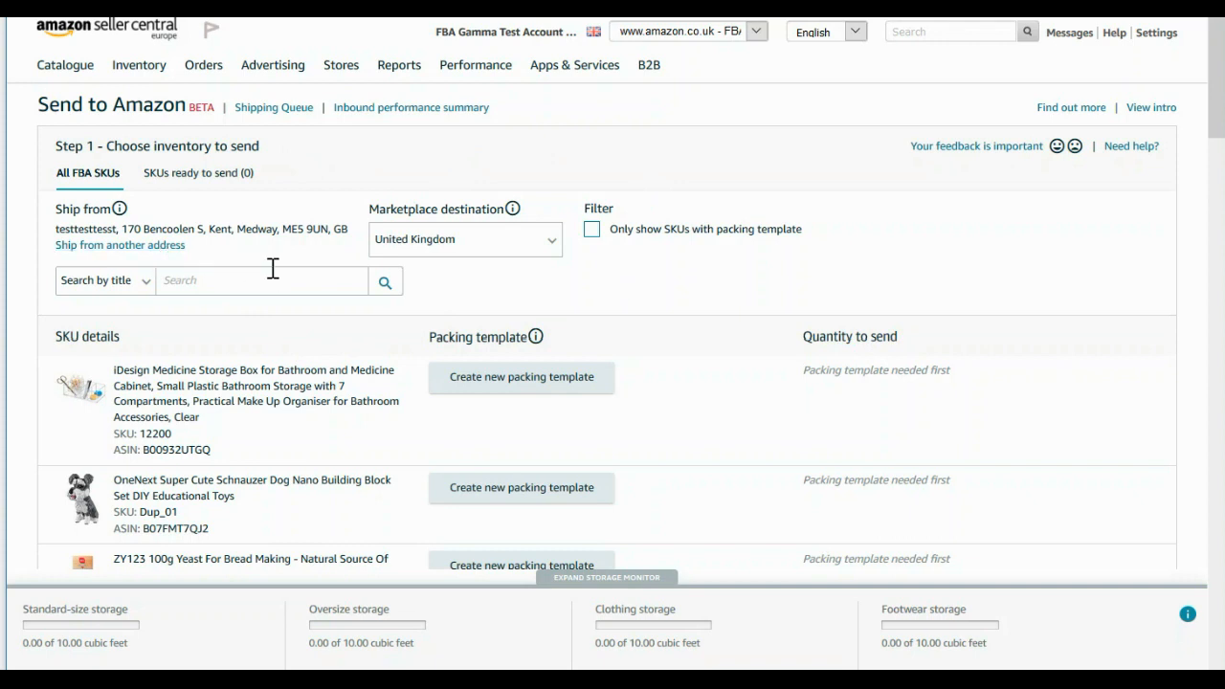
# Accept the Multi-Country Inventory terms for the France marketplace destination and switch the destination back to United Kingdom.
pyautogui.moveTo(515, 209)
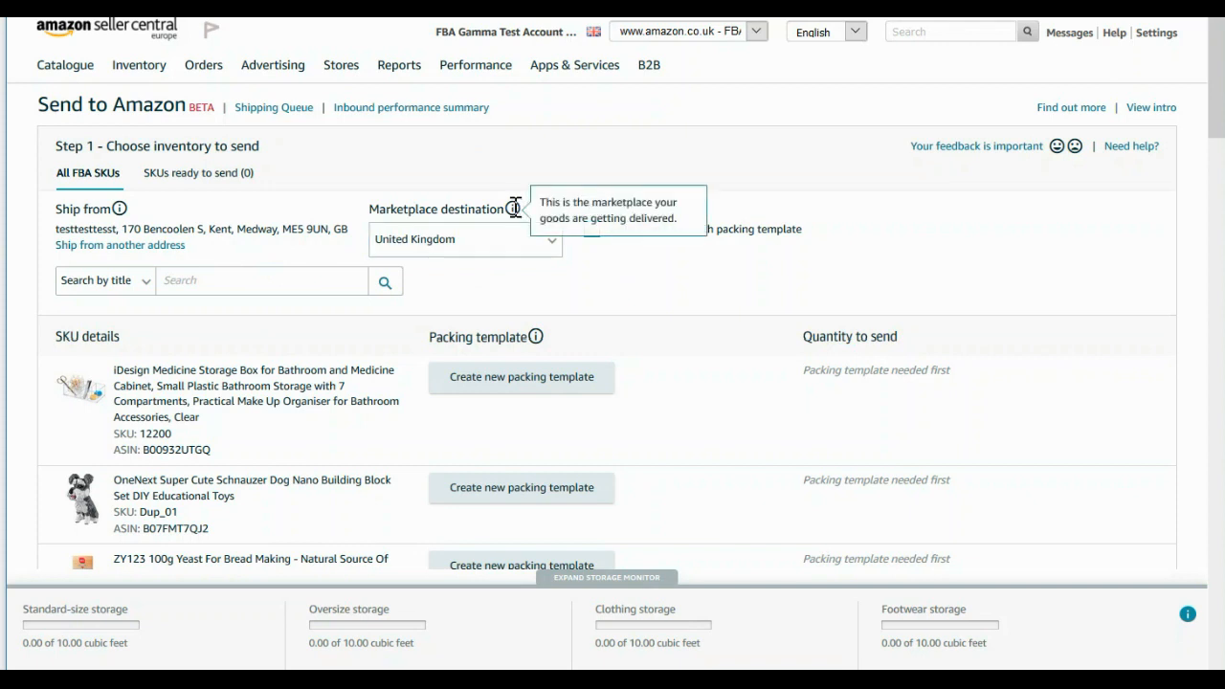
pyautogui.click(554, 246)
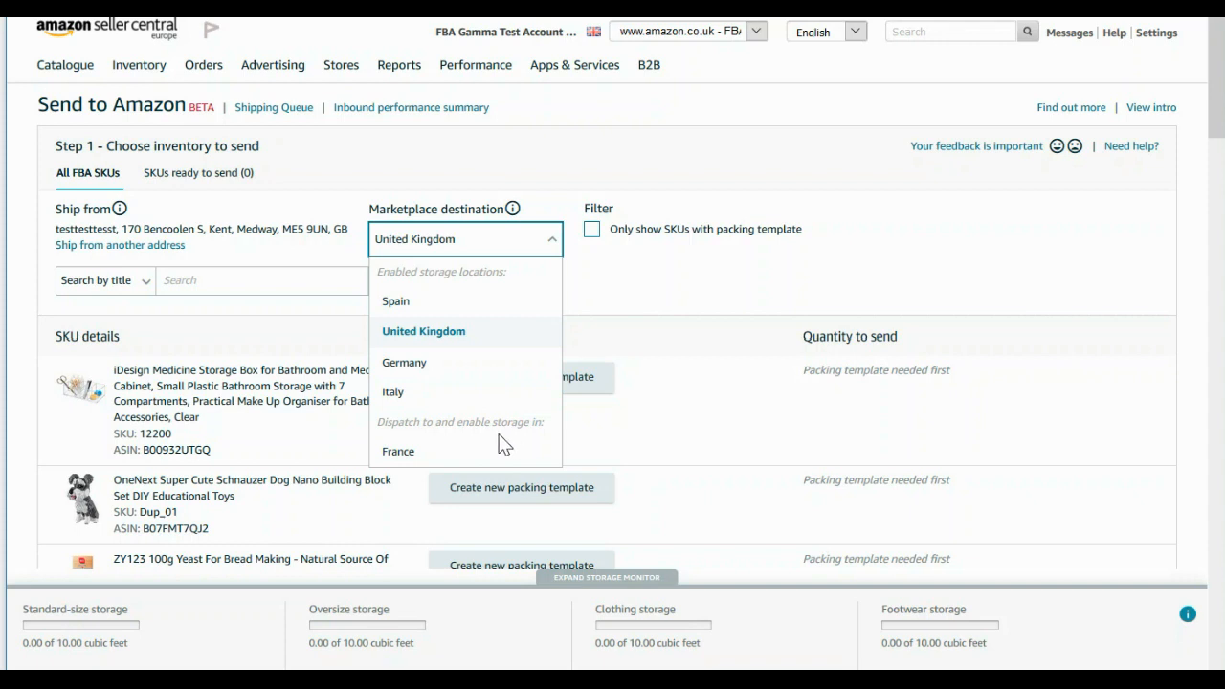
pyautogui.click(425, 463)
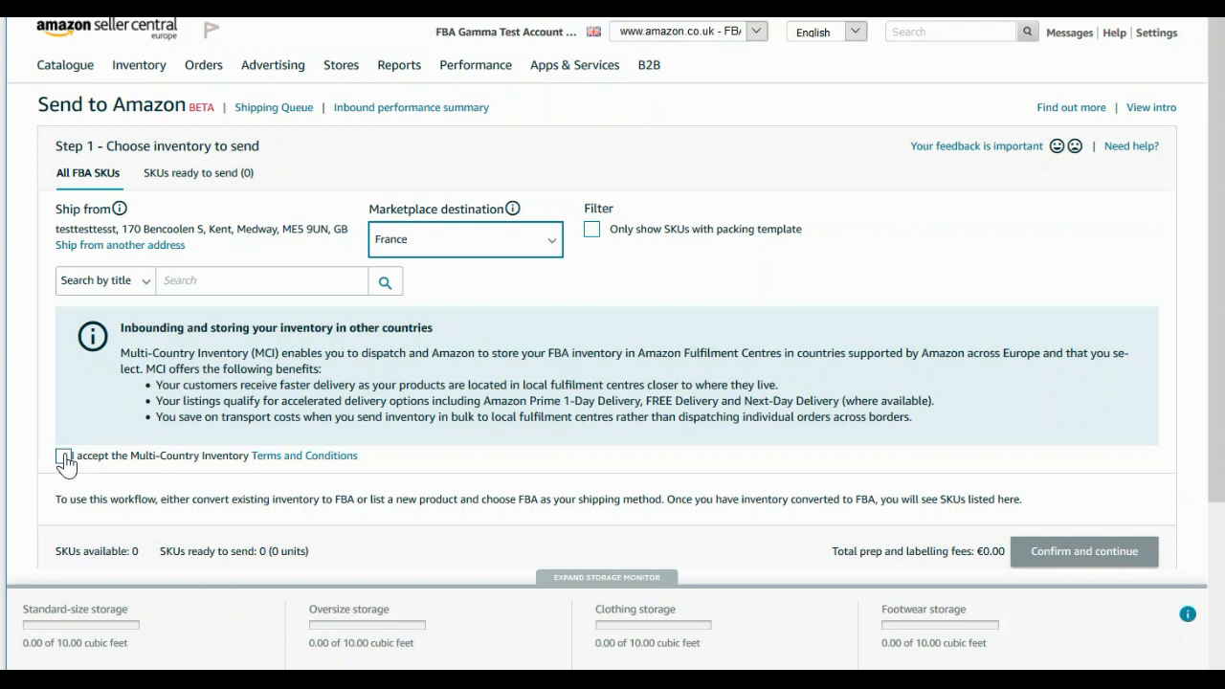
pyautogui.click(63, 458)
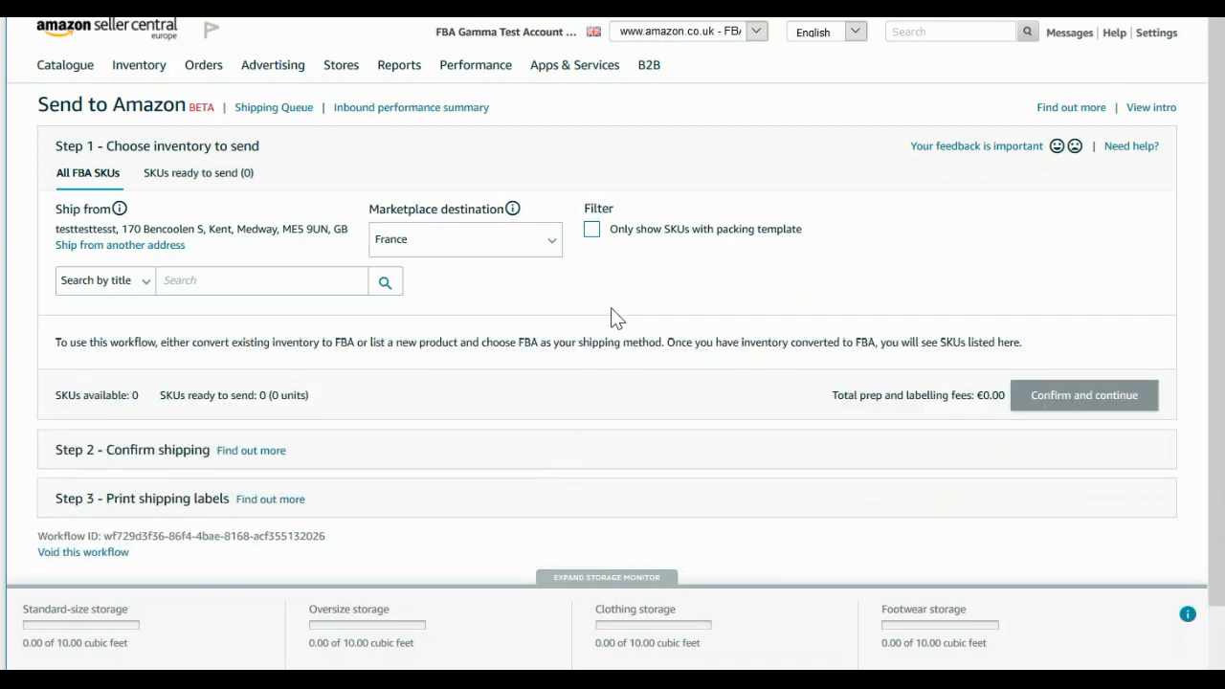
pyautogui.click(553, 239)
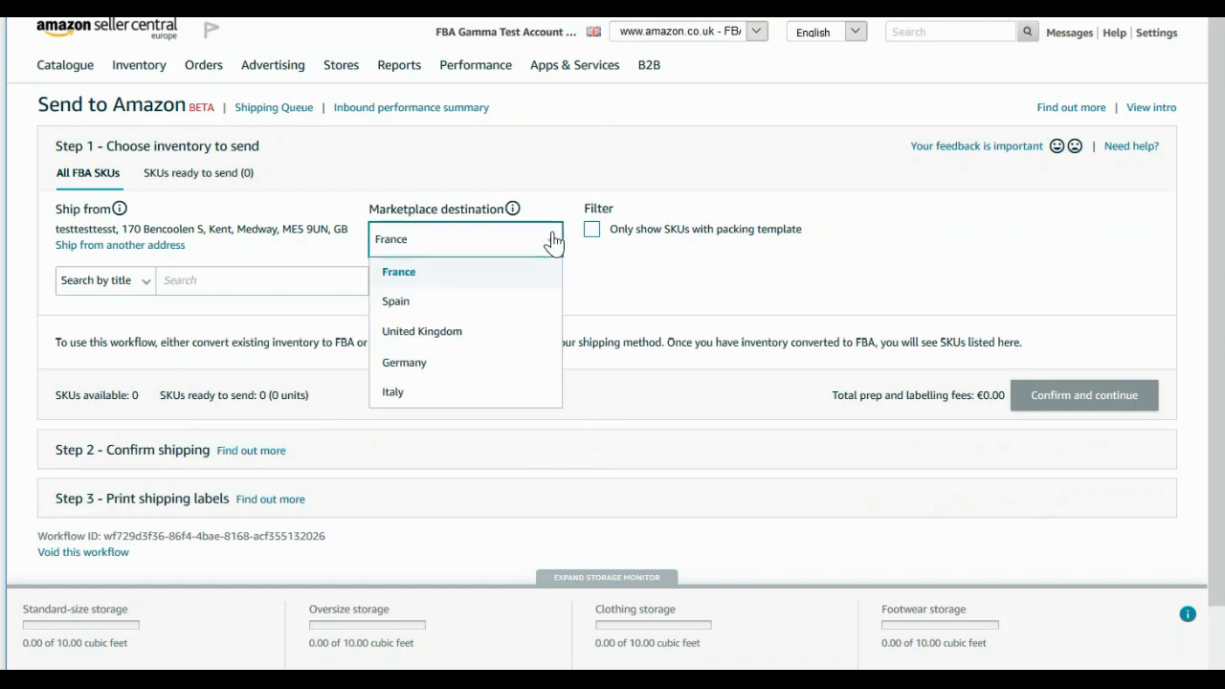
pyautogui.click(506, 334)
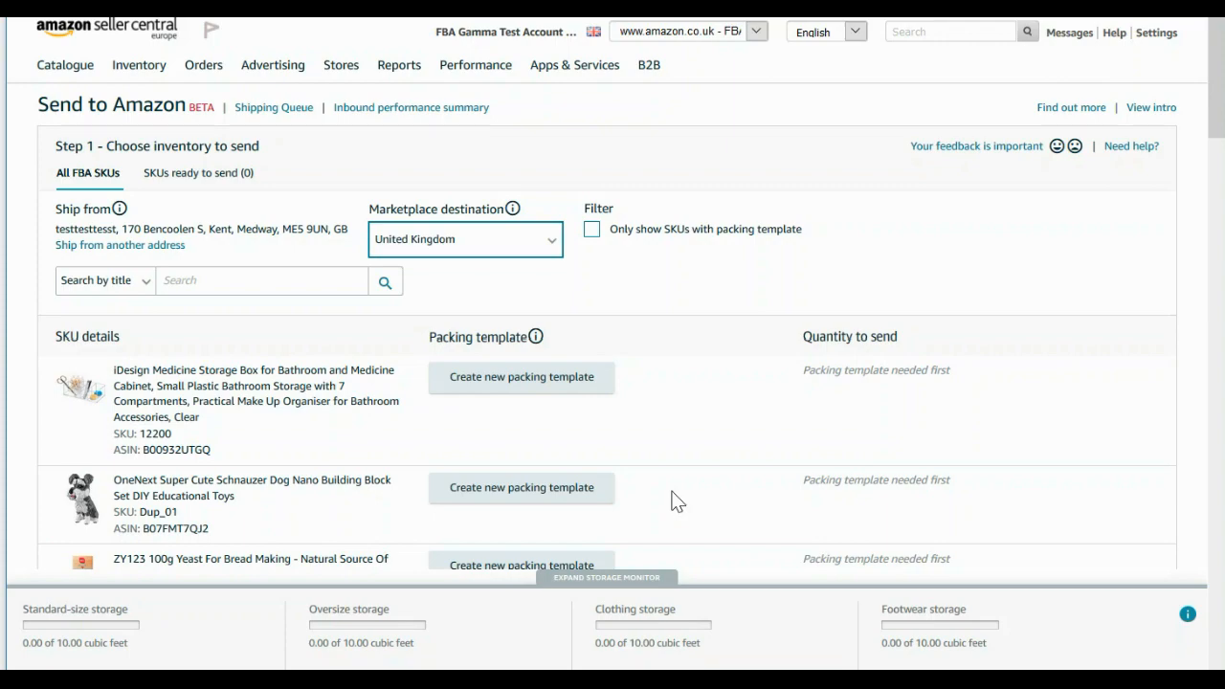
# Start a packing template for SKU Dup_01 with 20 units per box, box dimensions 10 x 15 x 10 cm and weight 15 kg.
pyautogui.click(579, 488)
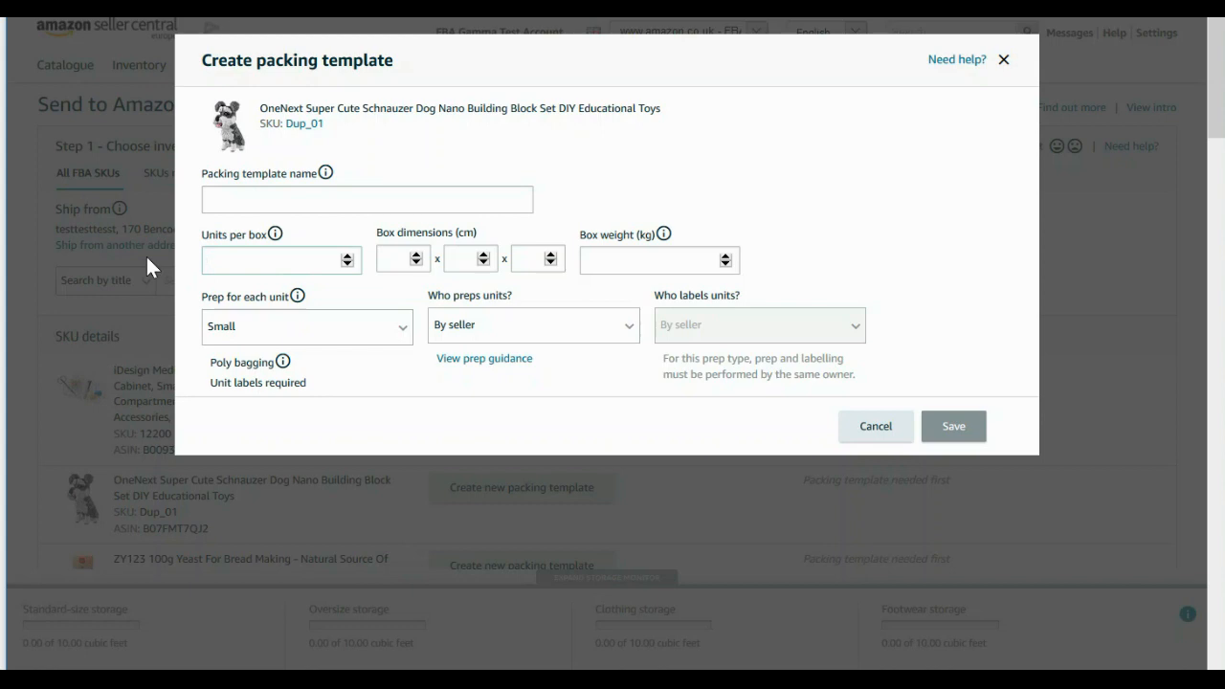
pyautogui.write('20')
pyautogui.press('Tab')
pyautogui.write('10')
pyautogui.press('Tab')
pyautogui.write('15')
pyautogui.press('Tab')
pyautogui.write('10')
pyautogui.press('Tab')
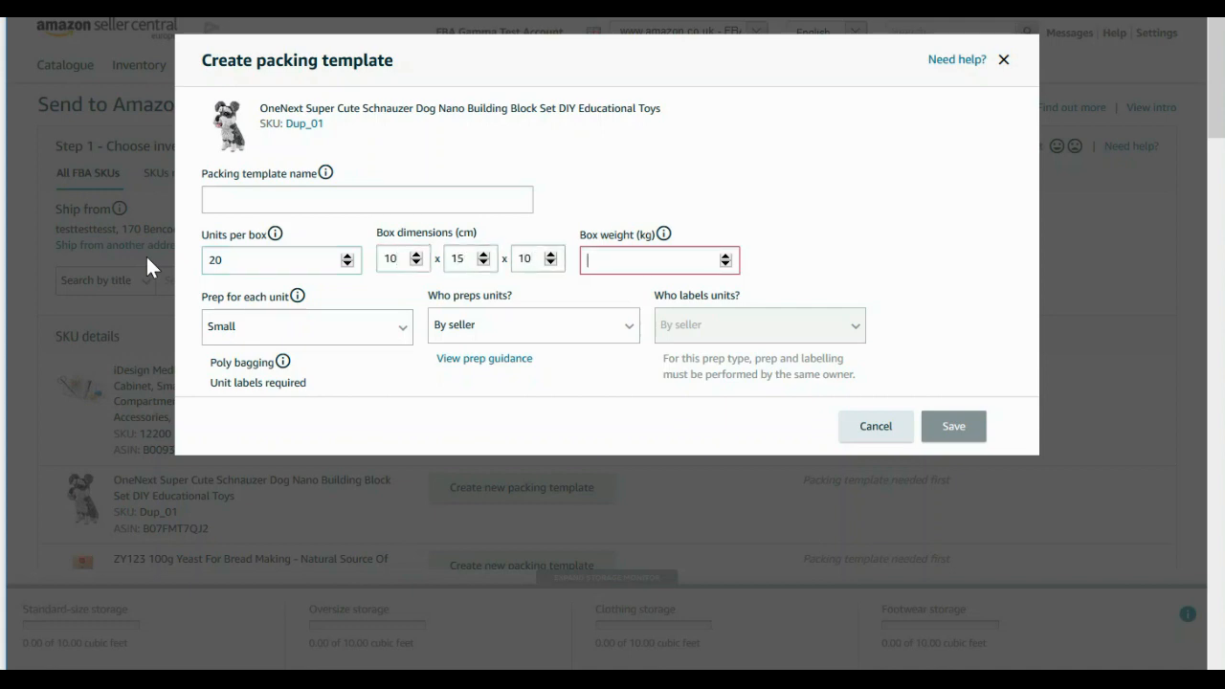
pyautogui.write('15')
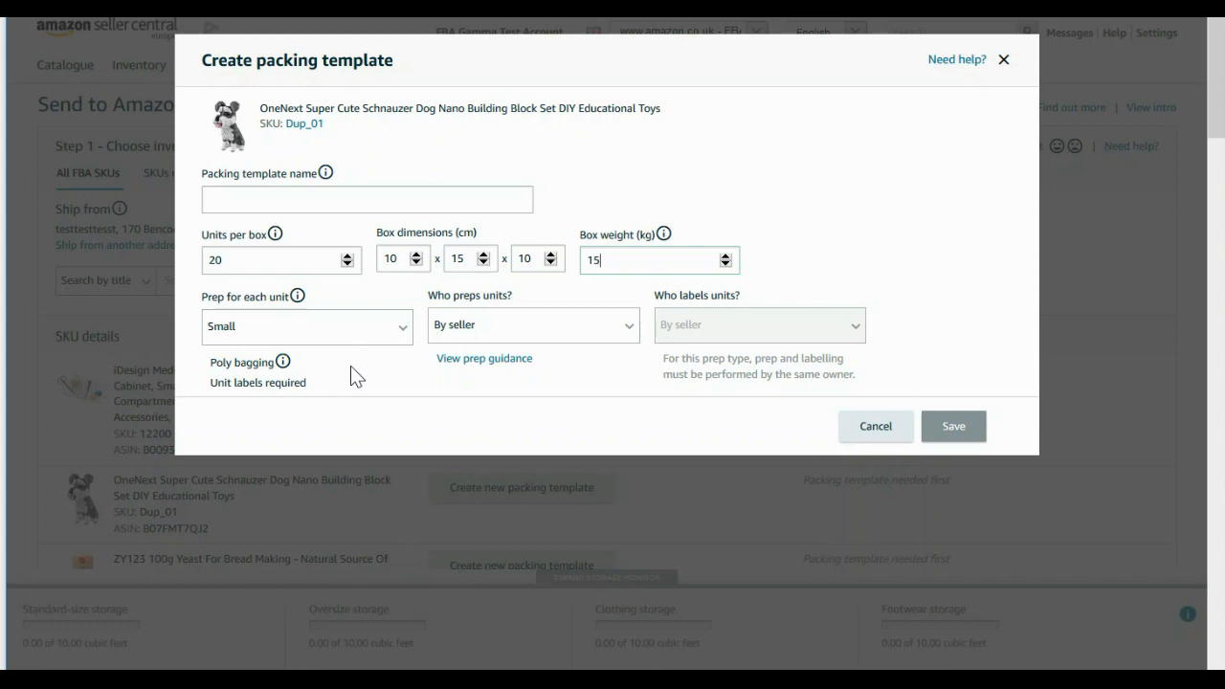
# Check the available prep types, keep Small, and set unit prep to By Amazon (£0.25 per unit fee).
pyautogui.click(400, 337)
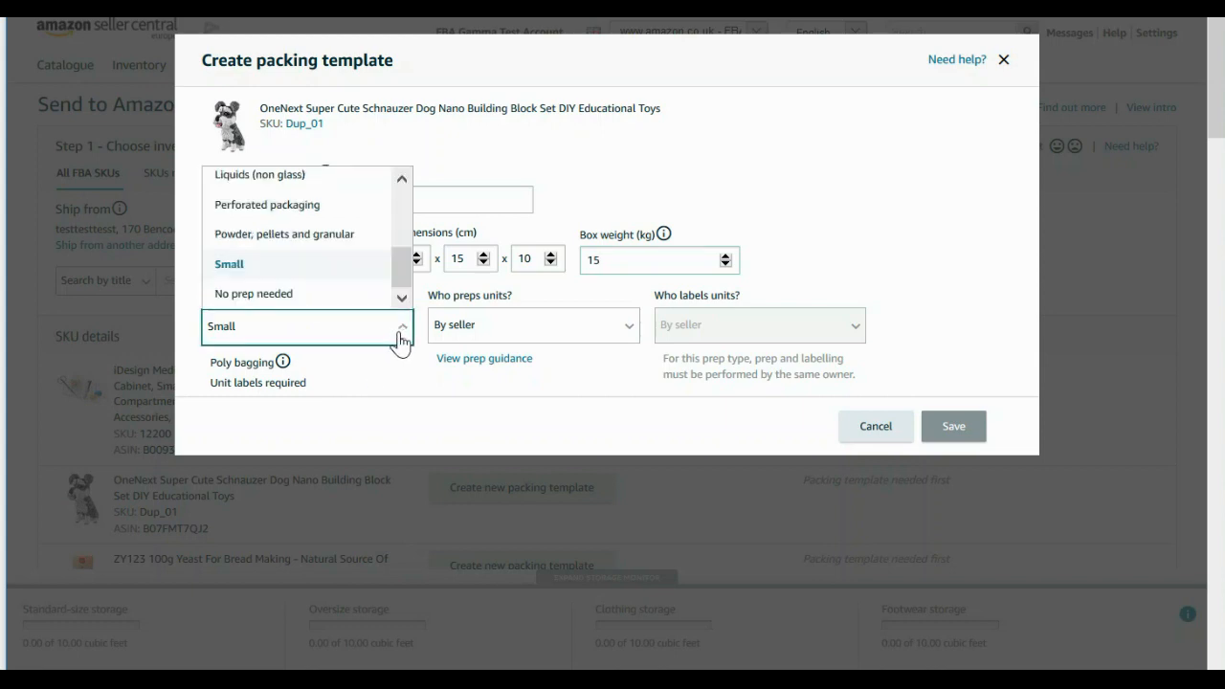
pyautogui.moveTo(406, 273)
pyautogui.mouseDown()
pyautogui.moveTo(413, 199)
pyautogui.moveTo(404, 288)
pyautogui.mouseUp()
pyautogui.click(532, 416)
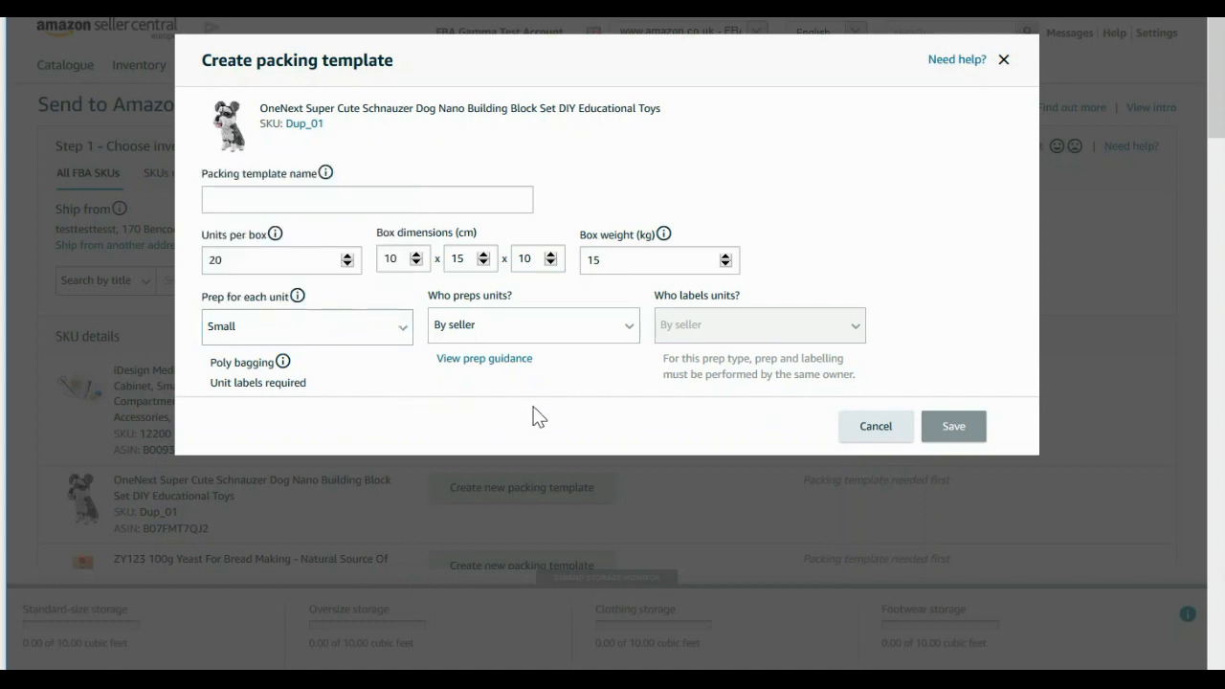
pyautogui.click(627, 326)
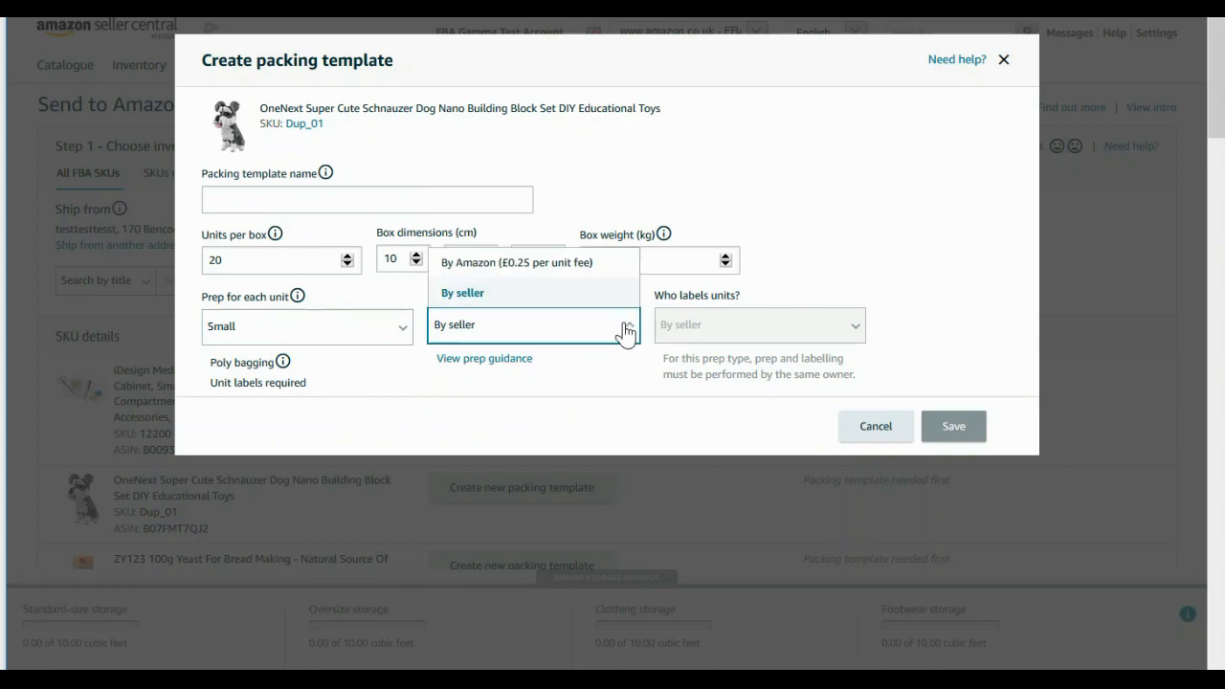
pyautogui.click(614, 266)
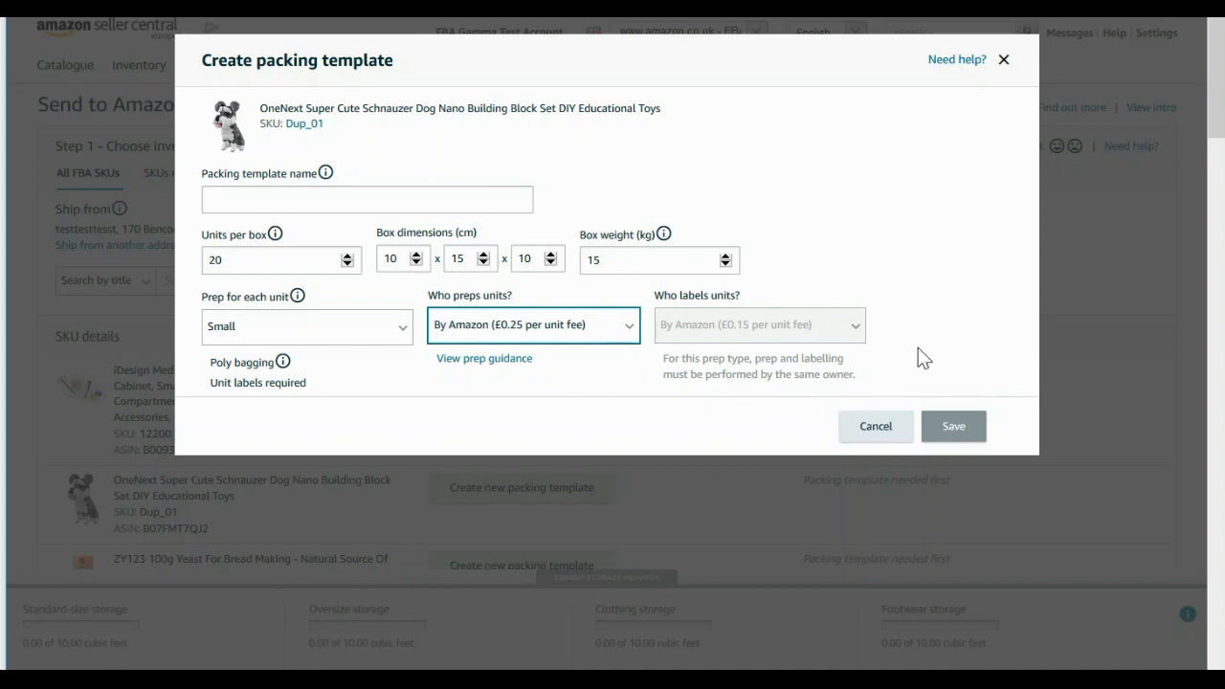
# Name the packing template "Schnauzy Nano Supplier" followed by the supplier's full name, and save it.
pyautogui.click(351, 197)
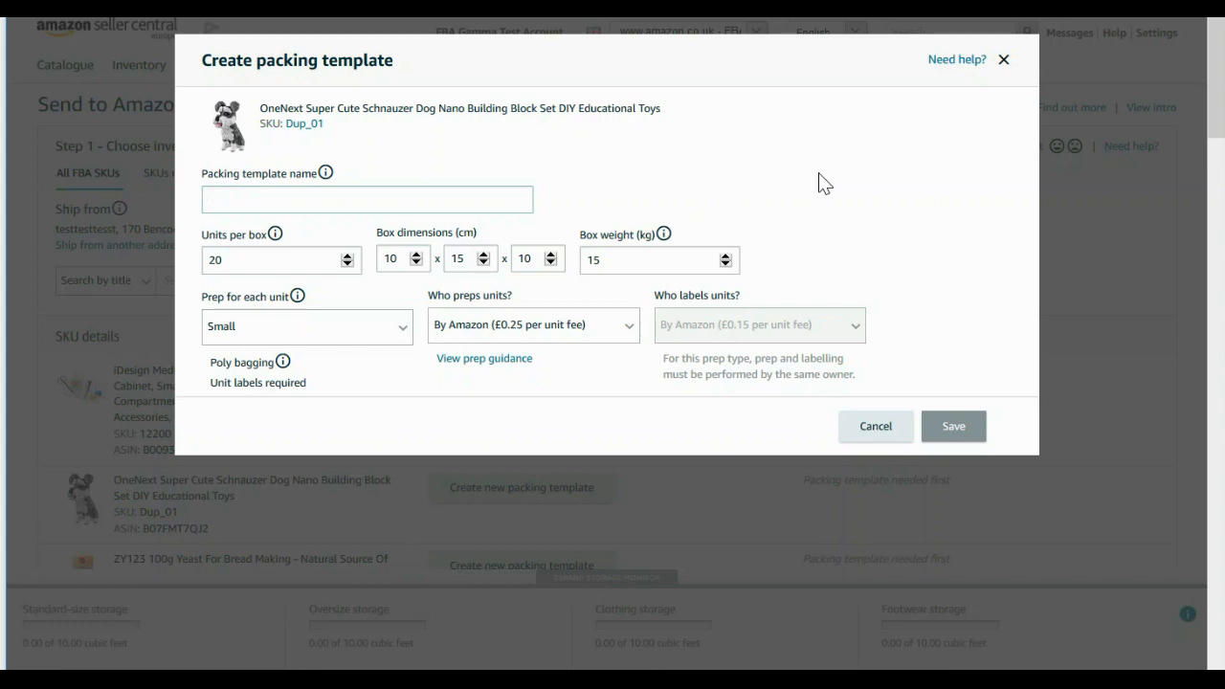
pyautogui.write('Sch')
pyautogui.write('nauzy')
pyautogui.write(' Nano S')
pyautogui.write('upplier J')
pyautogui.write('os')
pyautogui.press('BackSpace')
pyautogui.press('BackSpace')
pyautogui.write('e')
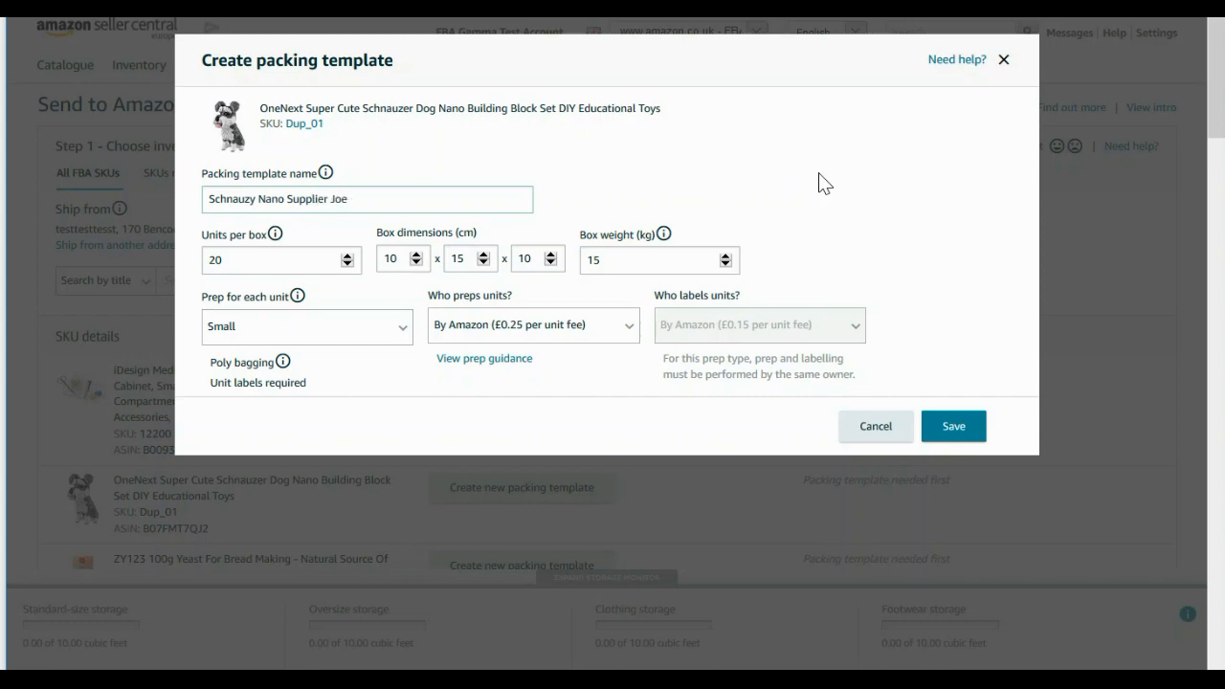
pyautogui.write(' Soap')
pyautogui.click(958, 436)
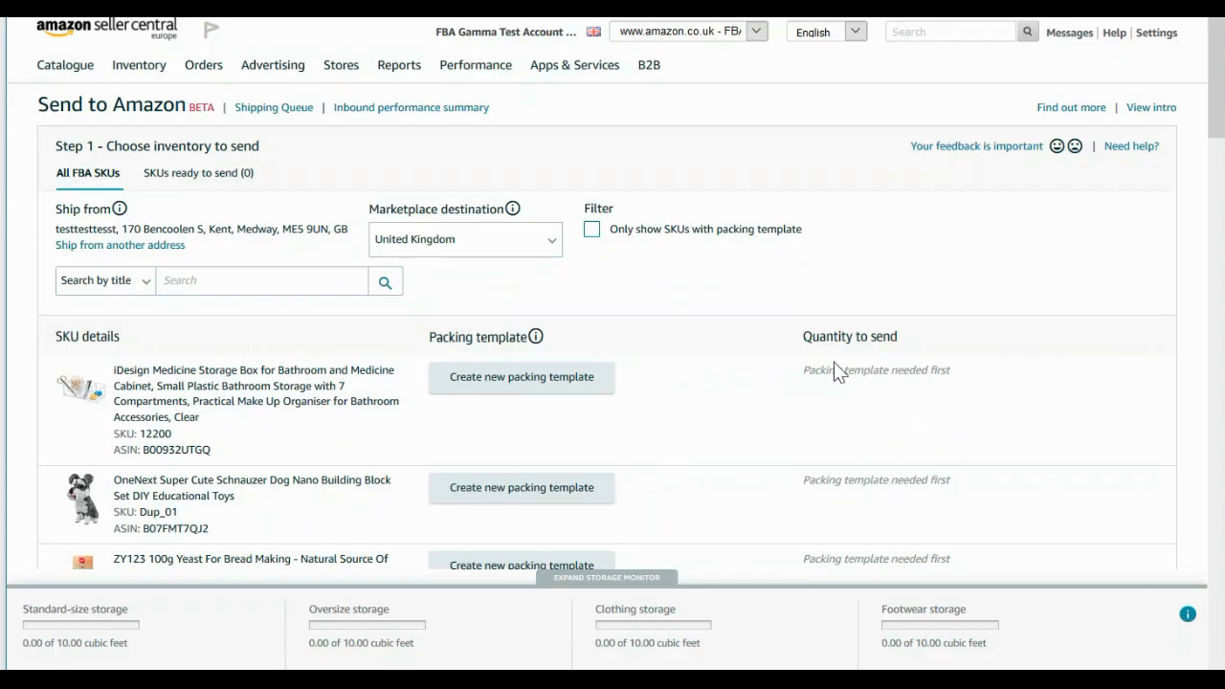
# Check the additional details of the Schnauzer building block set's packing template and collapse them again.
pyautogui.scroll(-1, 732, 434)
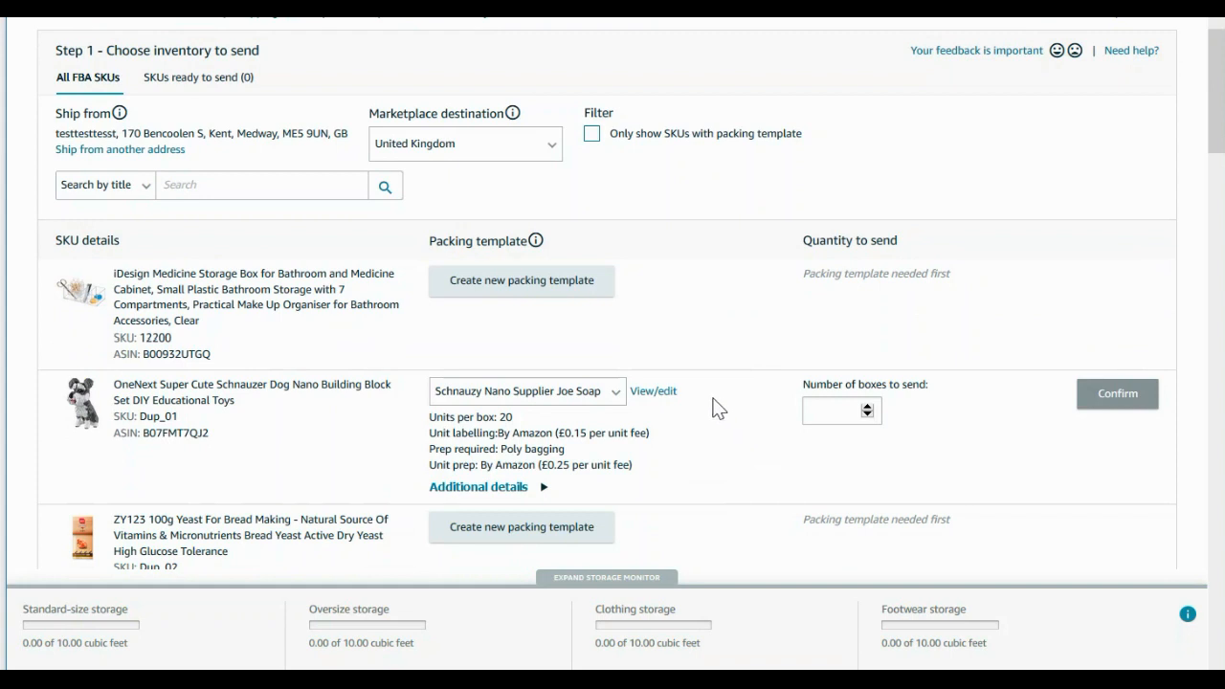
pyautogui.scroll(-1, 685, 469)
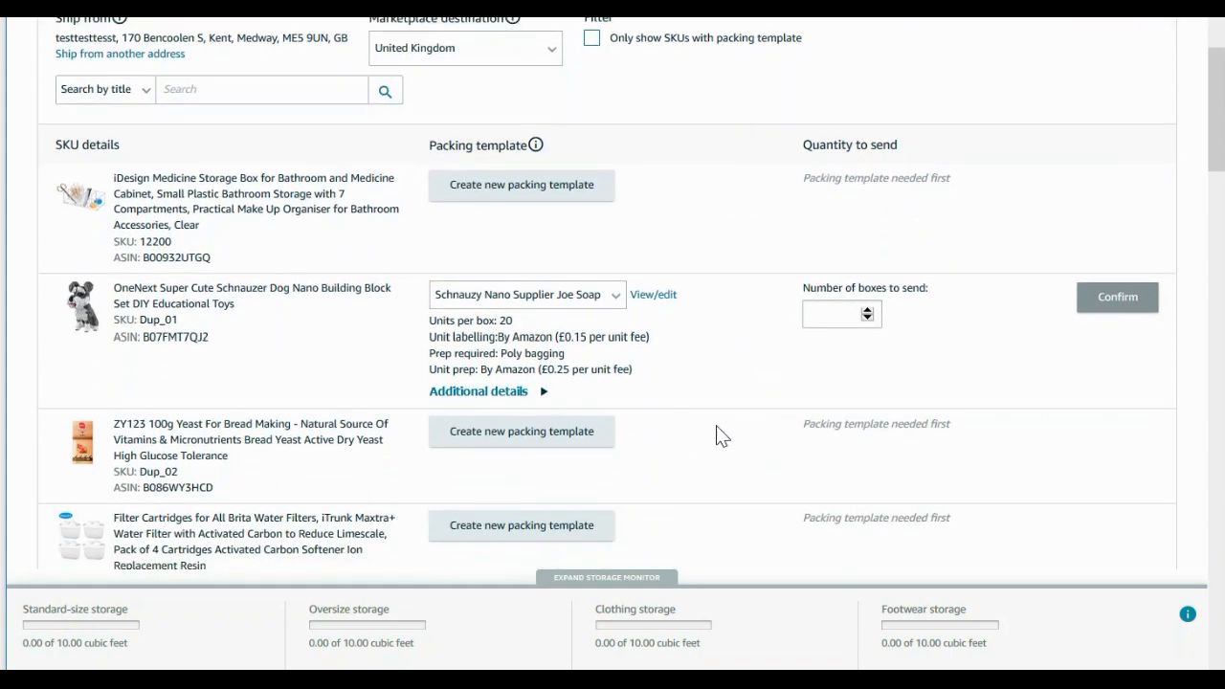
pyautogui.click(540, 394)
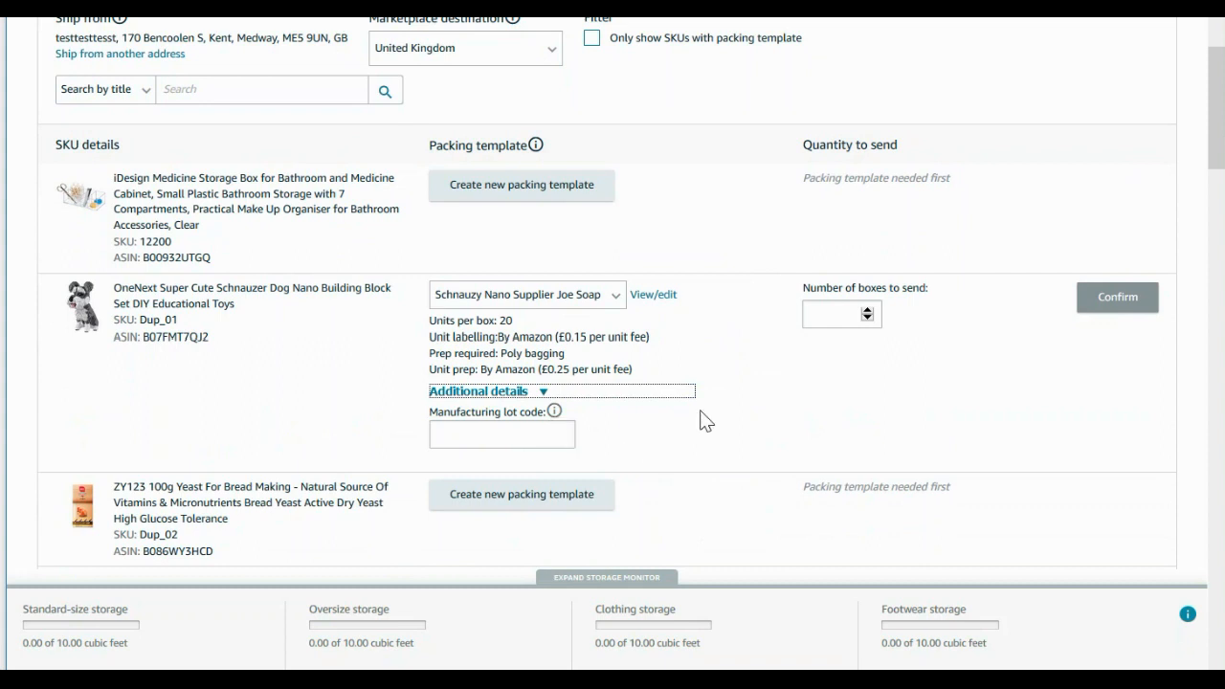
pyautogui.click(544, 396)
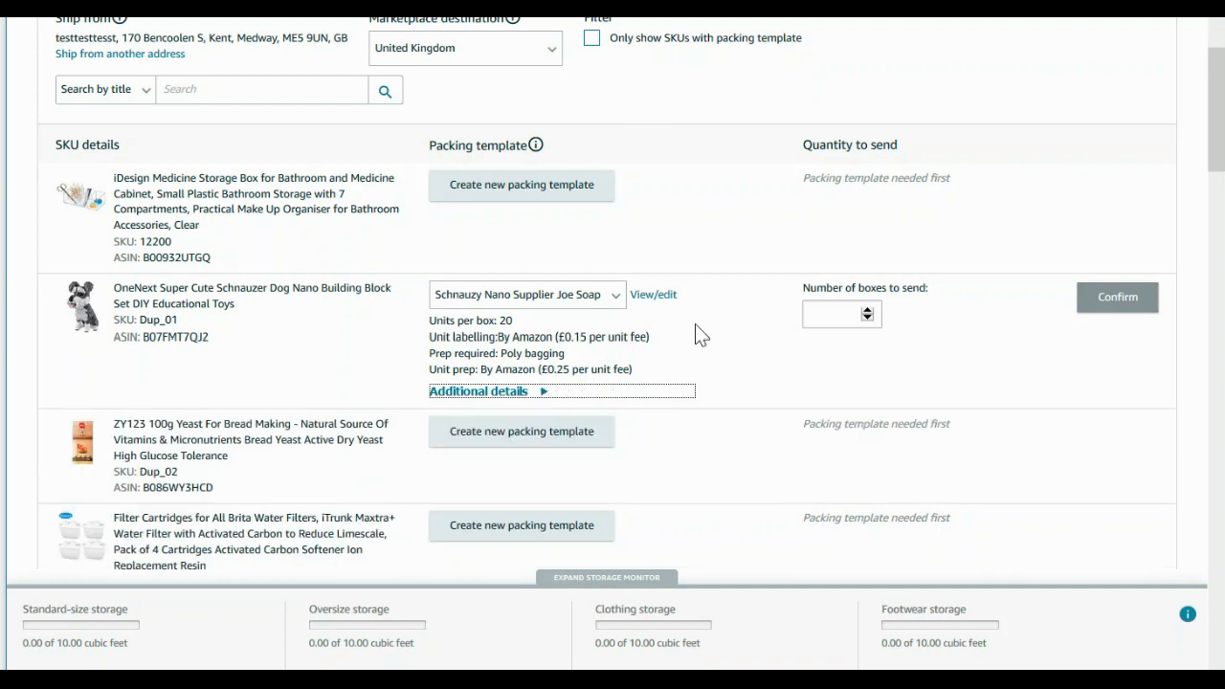
# Start a second packing template for SKU Dup_01, named "Schnauzy Nano Supplier" followed by the other supplier's full name.
pyautogui.click(664, 296)
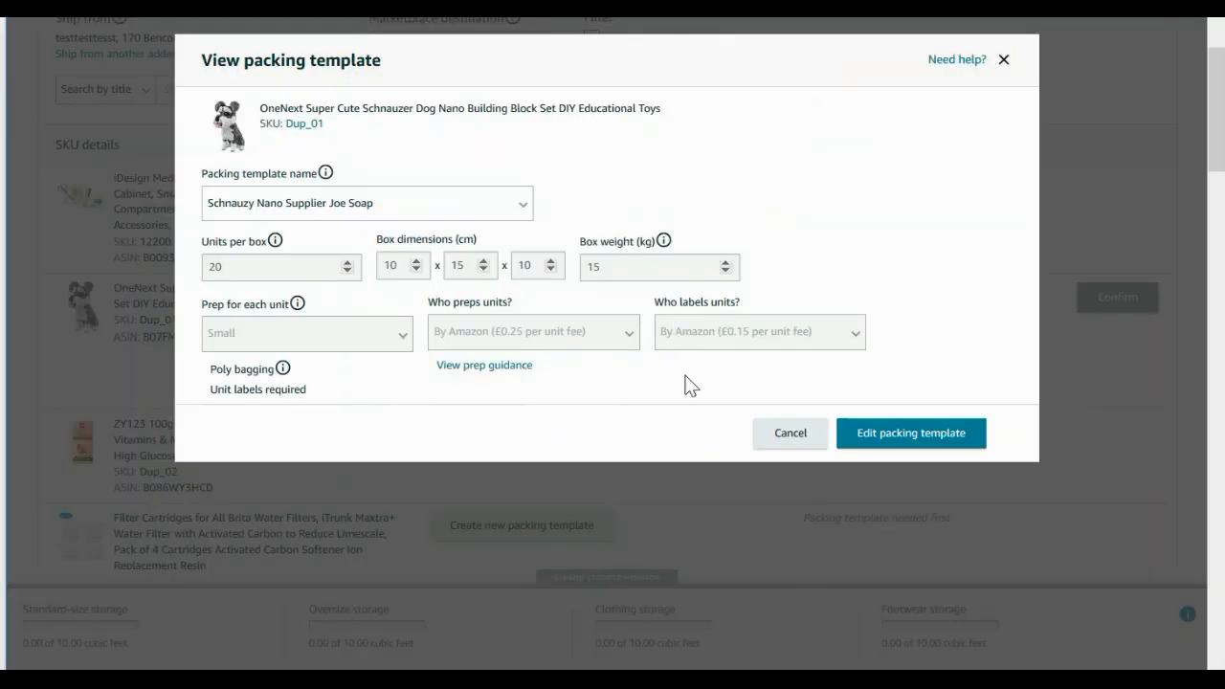
pyautogui.click(523, 206)
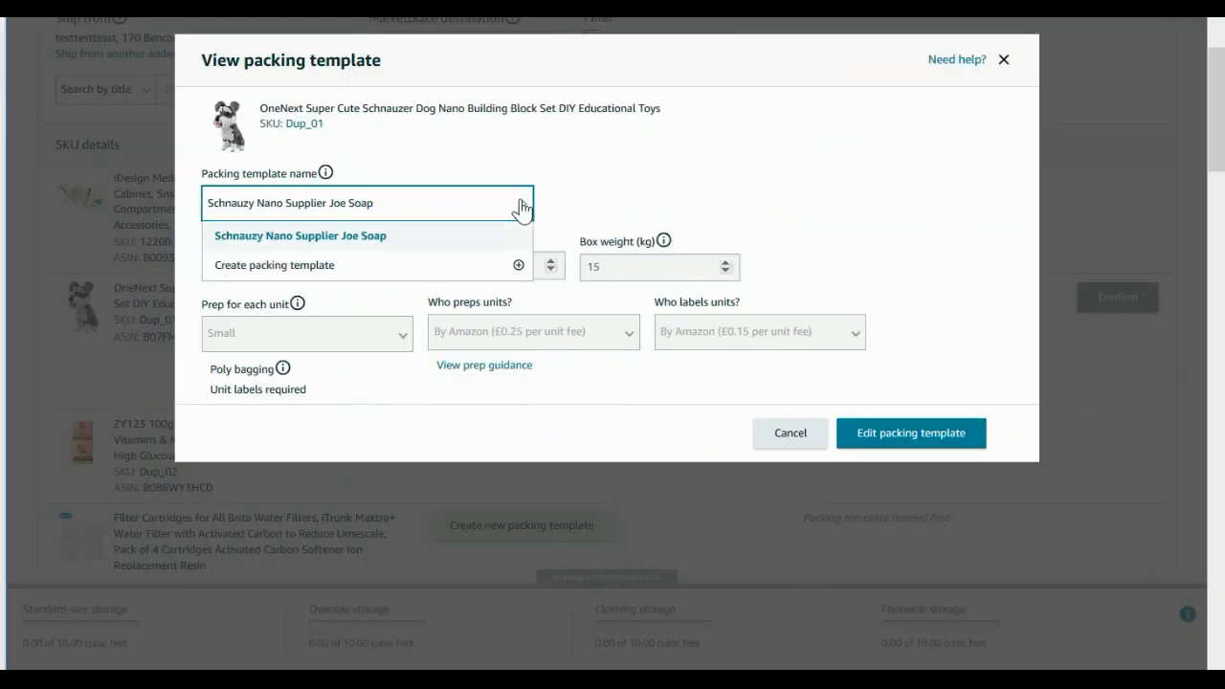
pyautogui.click(424, 267)
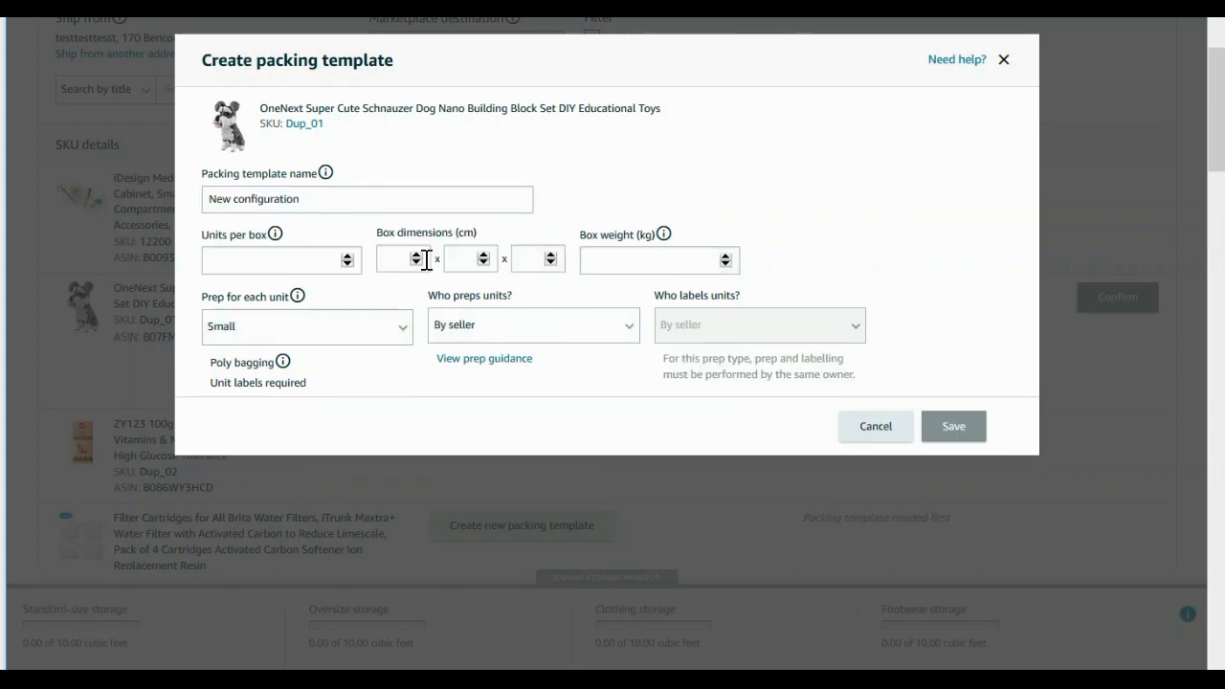
pyautogui.tripleClick(440, 200)
pyautogui.write('Sc')
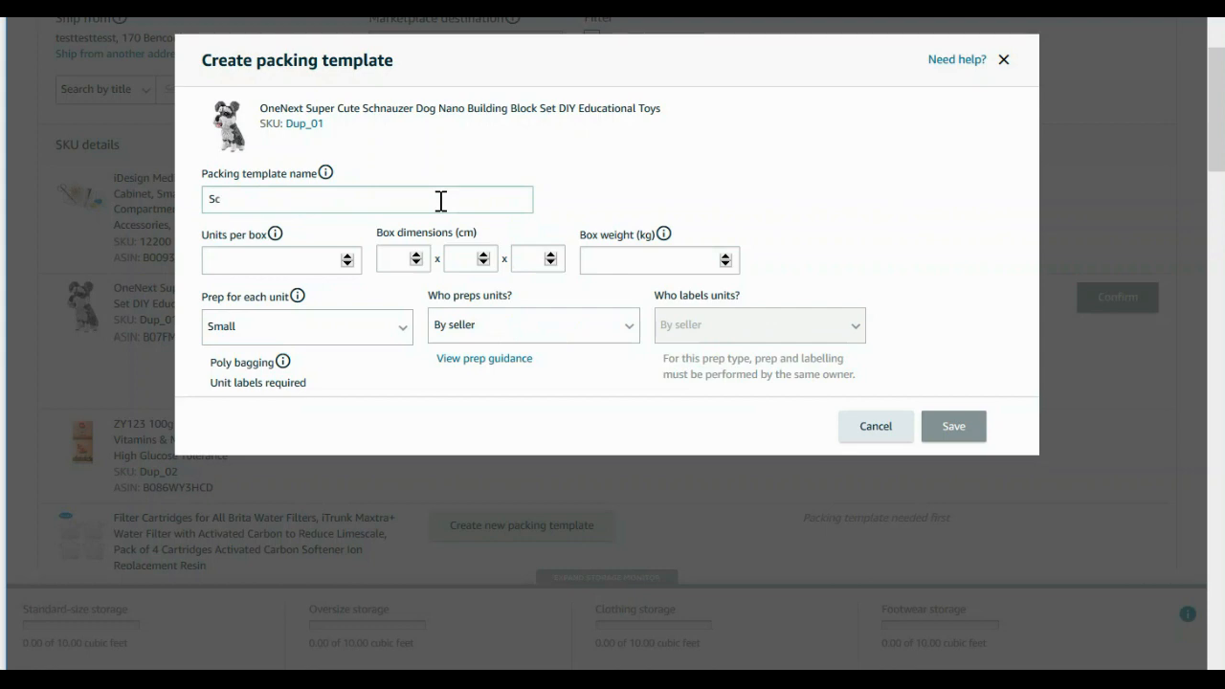
pyautogui.write('hnauzy Nano Supplier Jo')
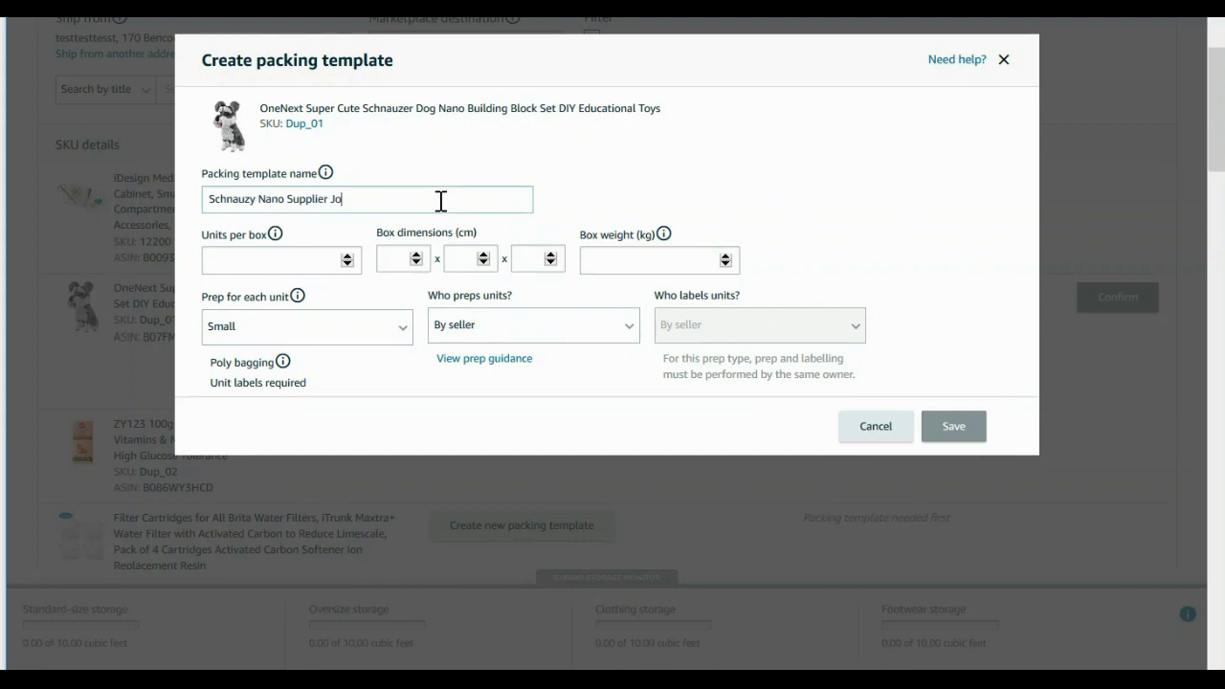
pyautogui.write('e Public')
# Set the second template to 10 units per box, box dimensions 8 x 15 x 12 cm and box weight 11 kg.
pyautogui.click(304, 259)
pyautogui.write('10')
pyautogui.write('8')
pyautogui.press('Tab')
pyautogui.write('15')
pyautogui.press('Tab')
pyautogui.write('12')
pyautogui.press('Tab')
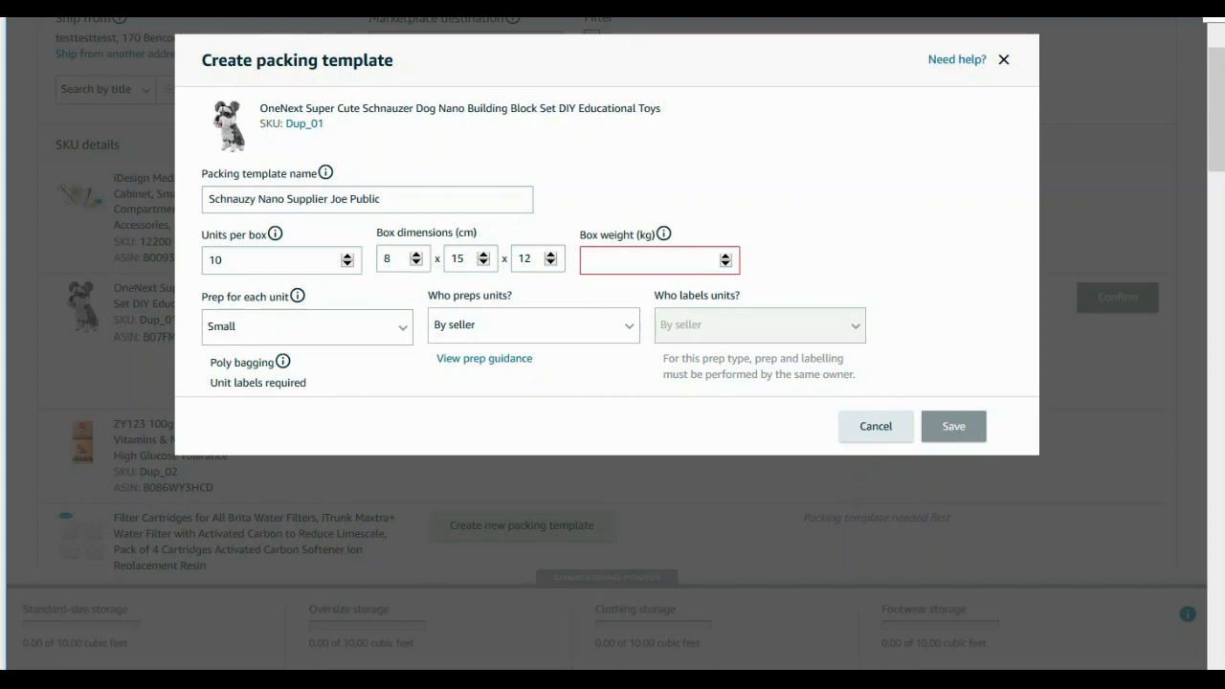
pyautogui.write('11')
pyautogui.press('Tab')
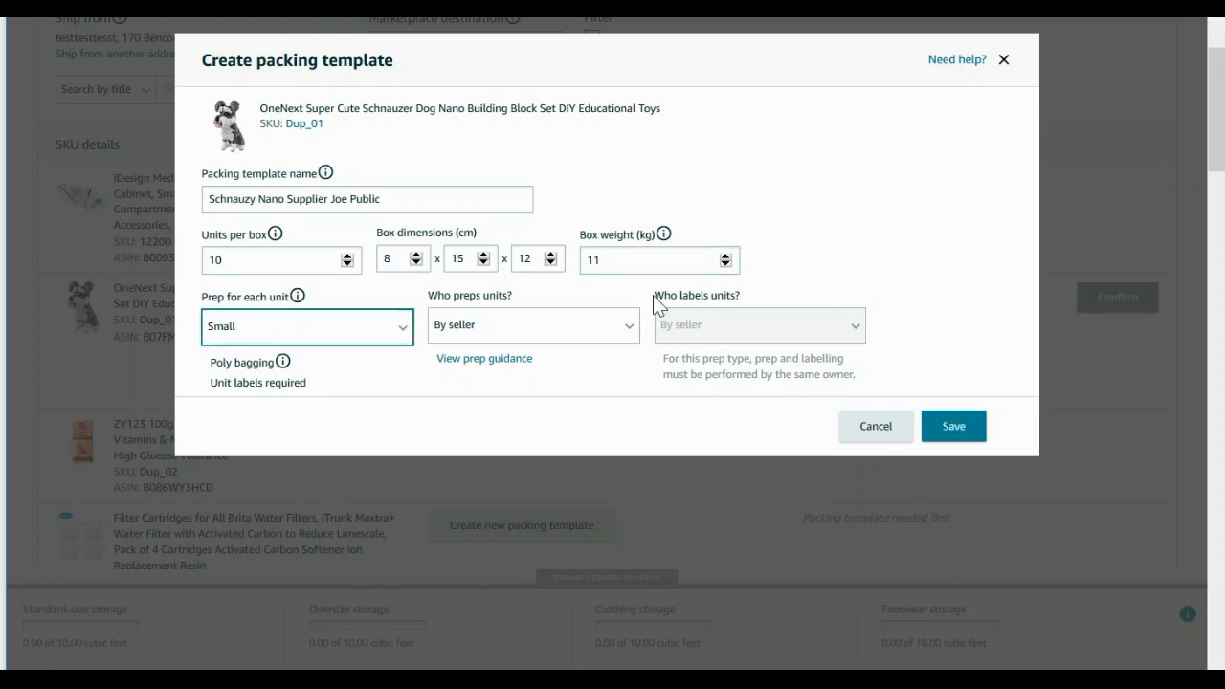
# Set the prep for each unit to No prep needed, keep labelling by seller, and save the second packing template.
pyautogui.click(400, 334)
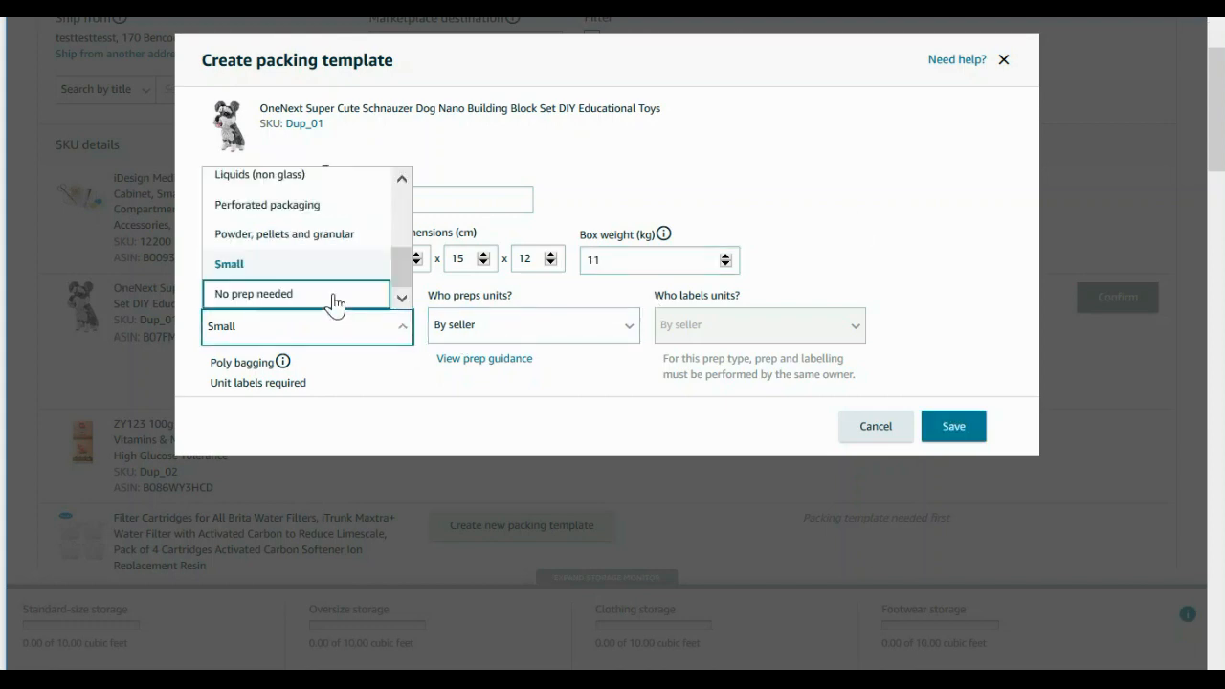
pyautogui.click(363, 296)
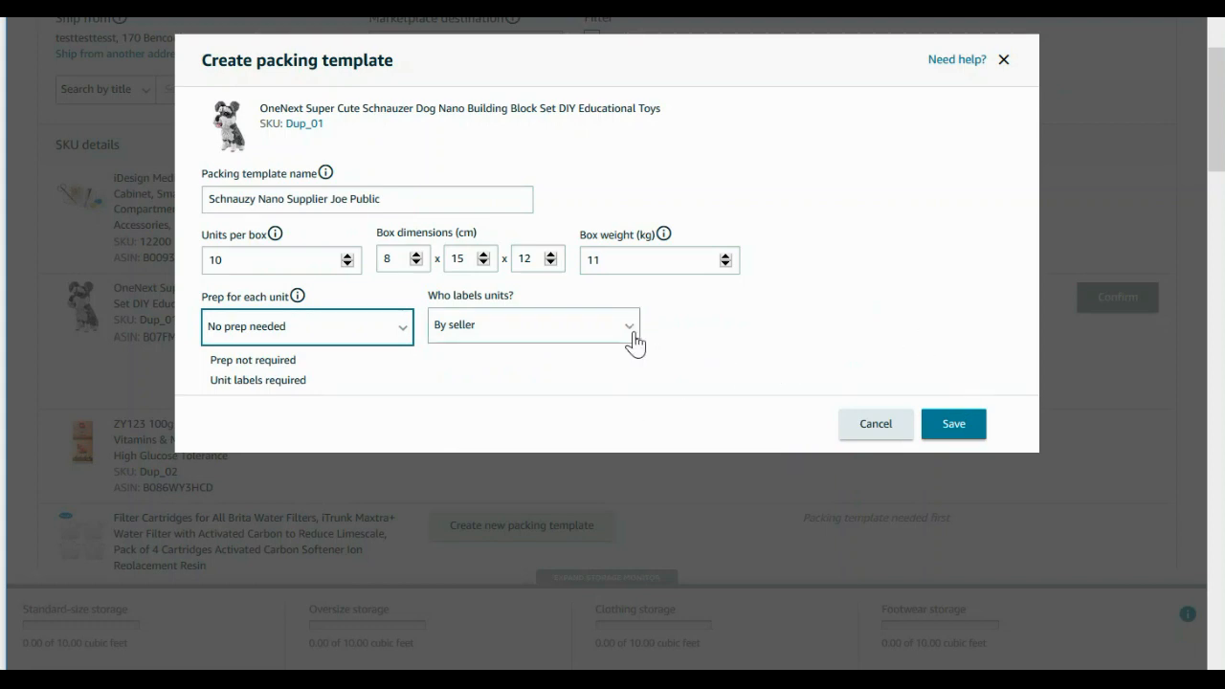
pyautogui.click(952, 435)
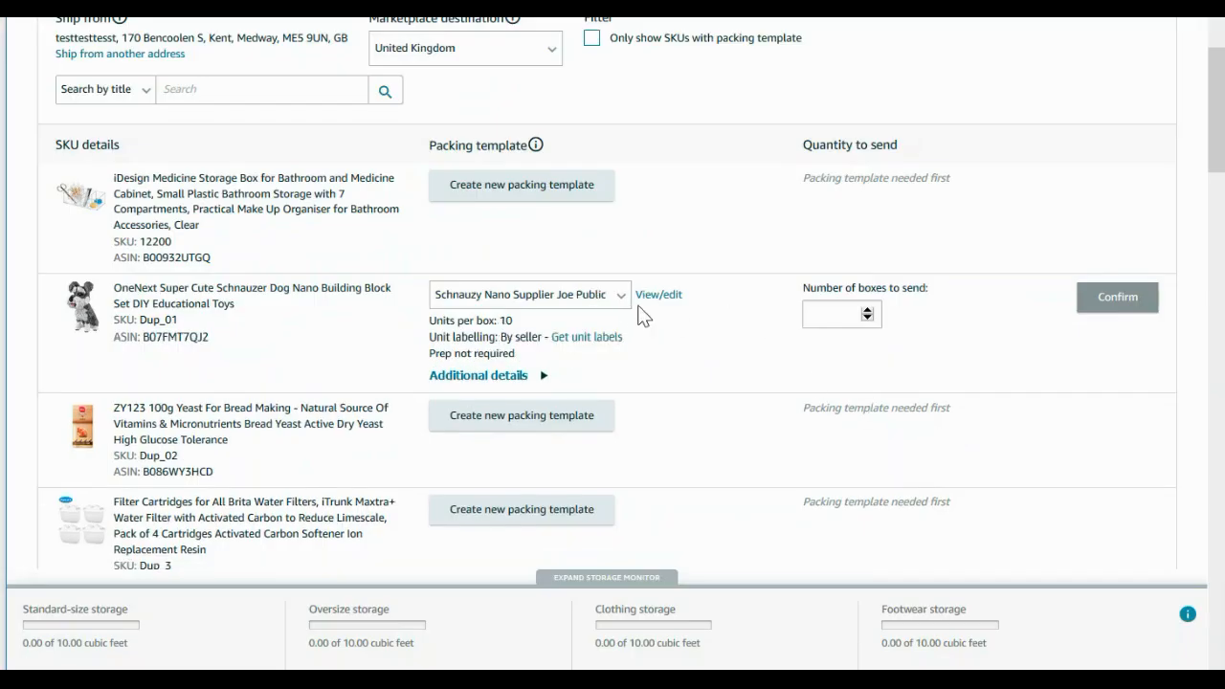
# Check the packing templates available for SKU Dup_01, open the selected template for editing, and cancel without changes.
pyautogui.click(622, 299)
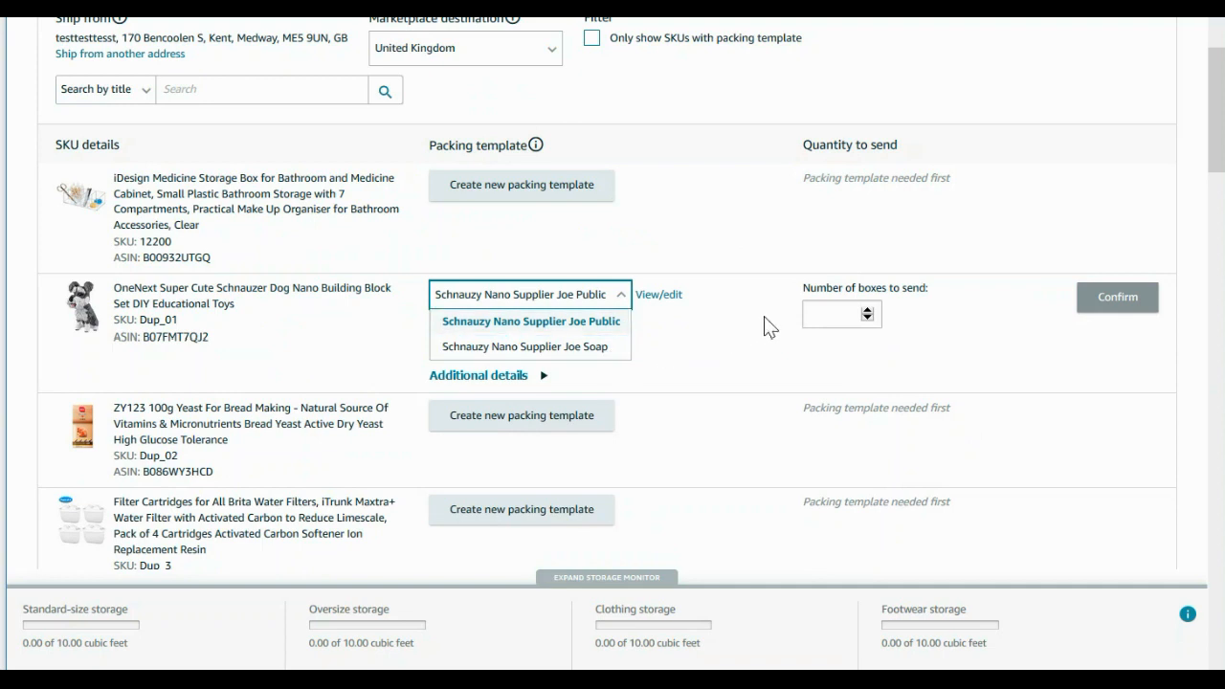
pyautogui.click(715, 309)
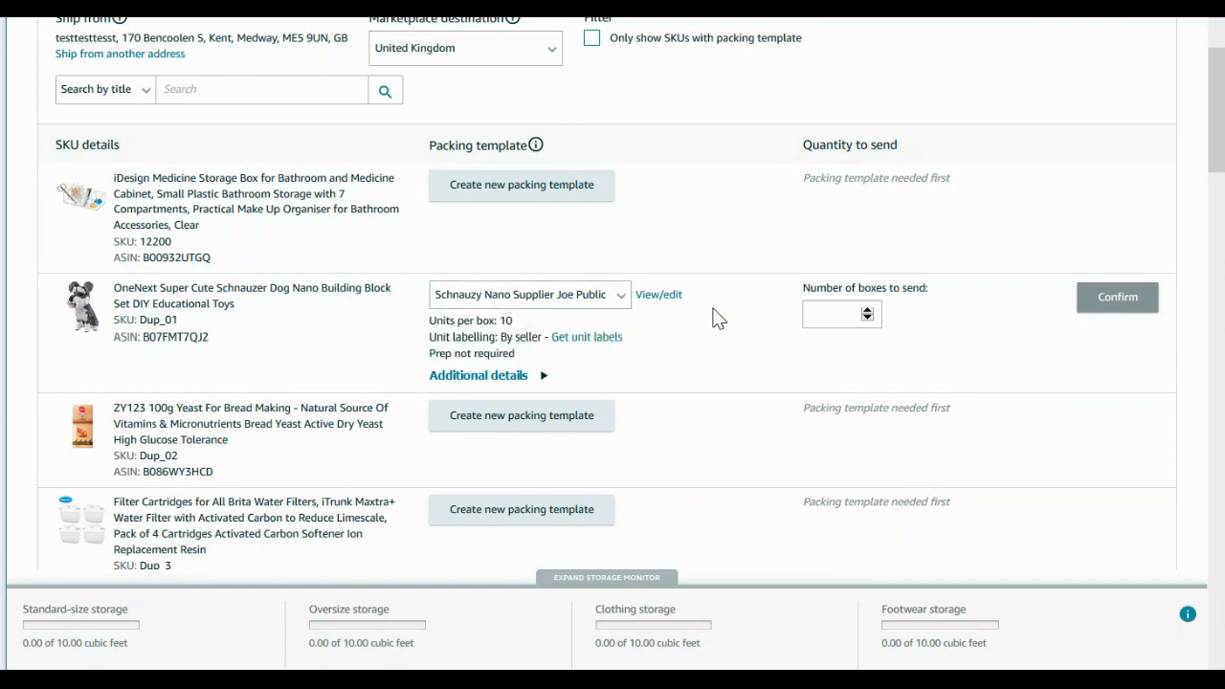
pyautogui.click(674, 300)
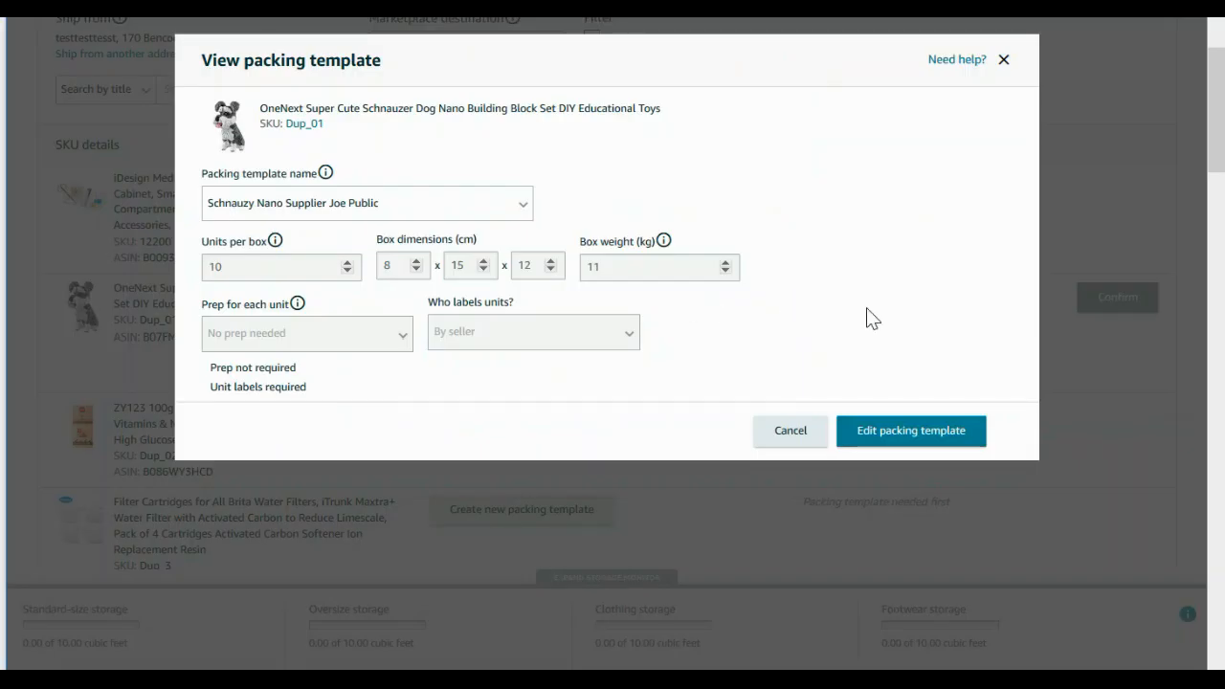
pyautogui.click(900, 432)
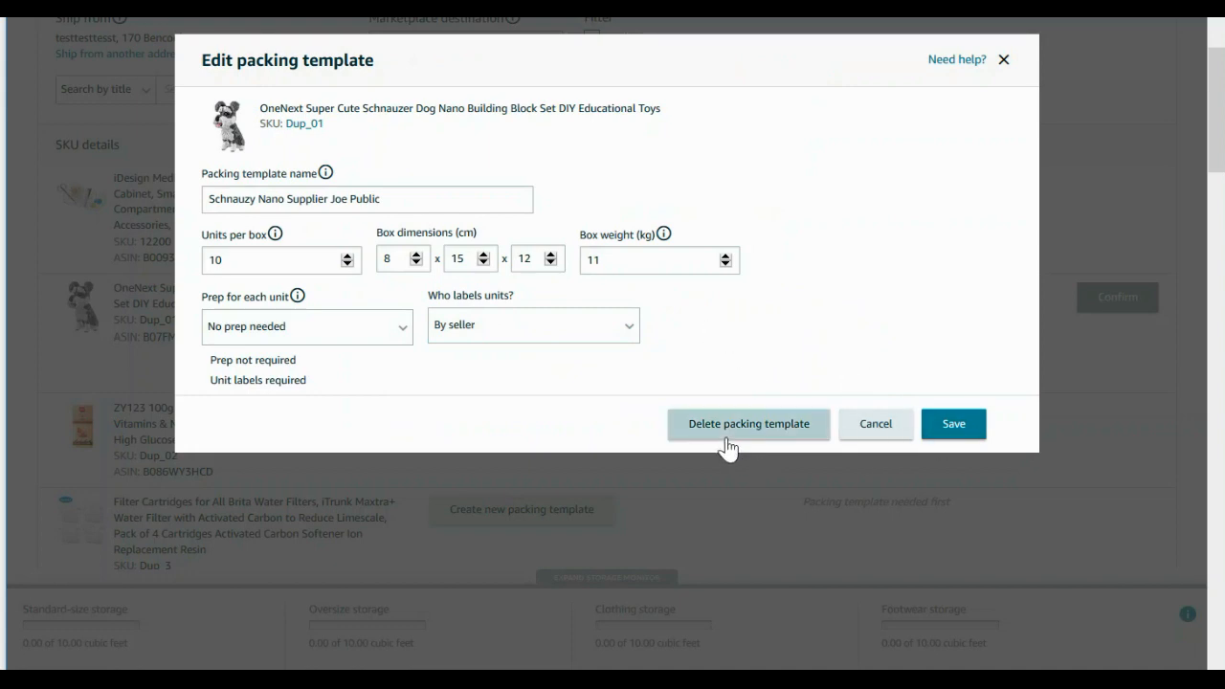
pyautogui.click(872, 428)
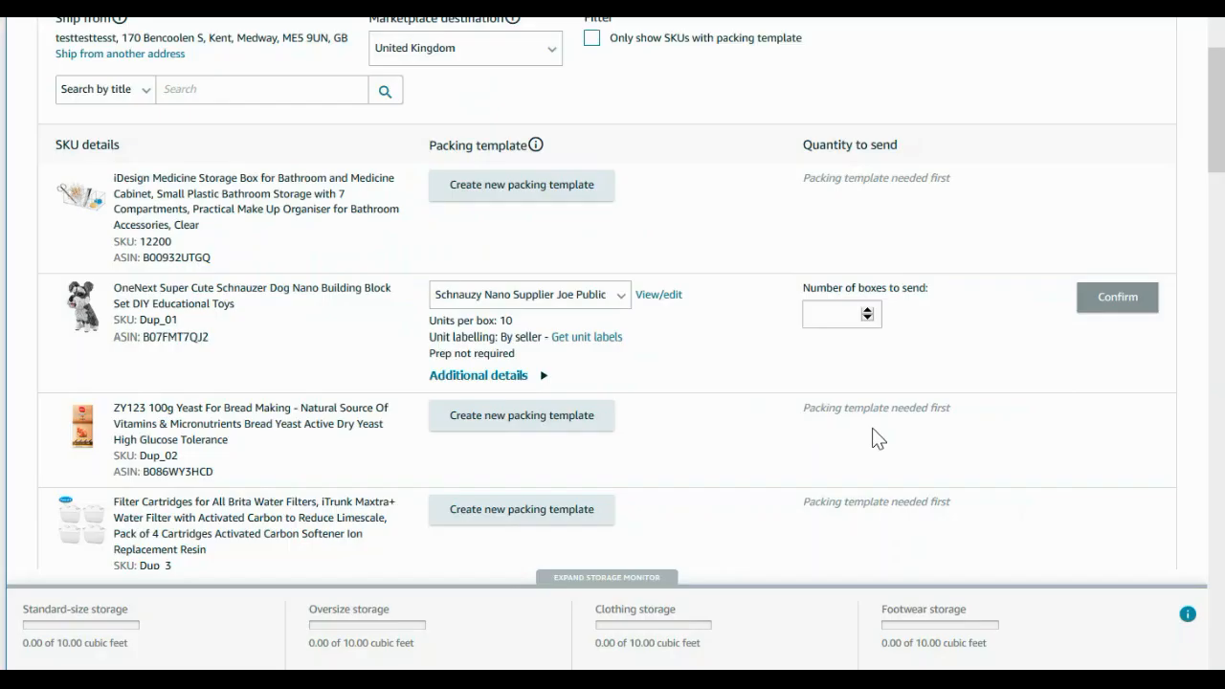
# Filter the inventory list to only show SKUs with a packing template.
pyautogui.scroll(1, 986, 344)
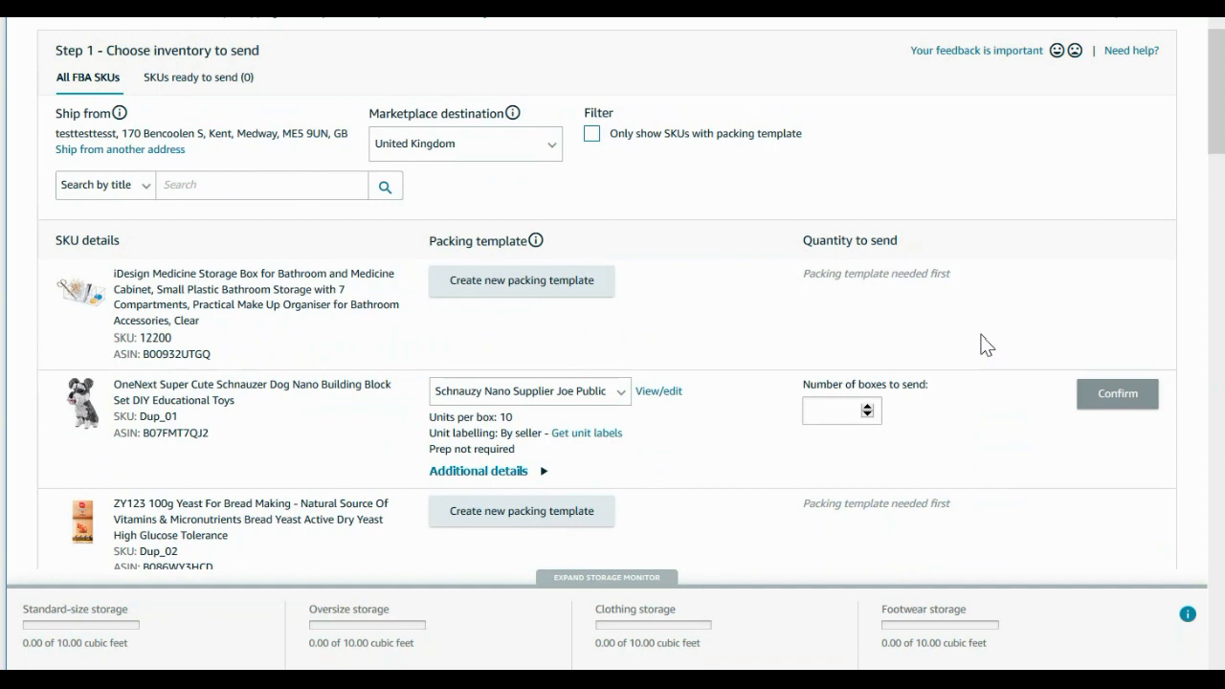
pyautogui.scroll(-2, 982, 343)
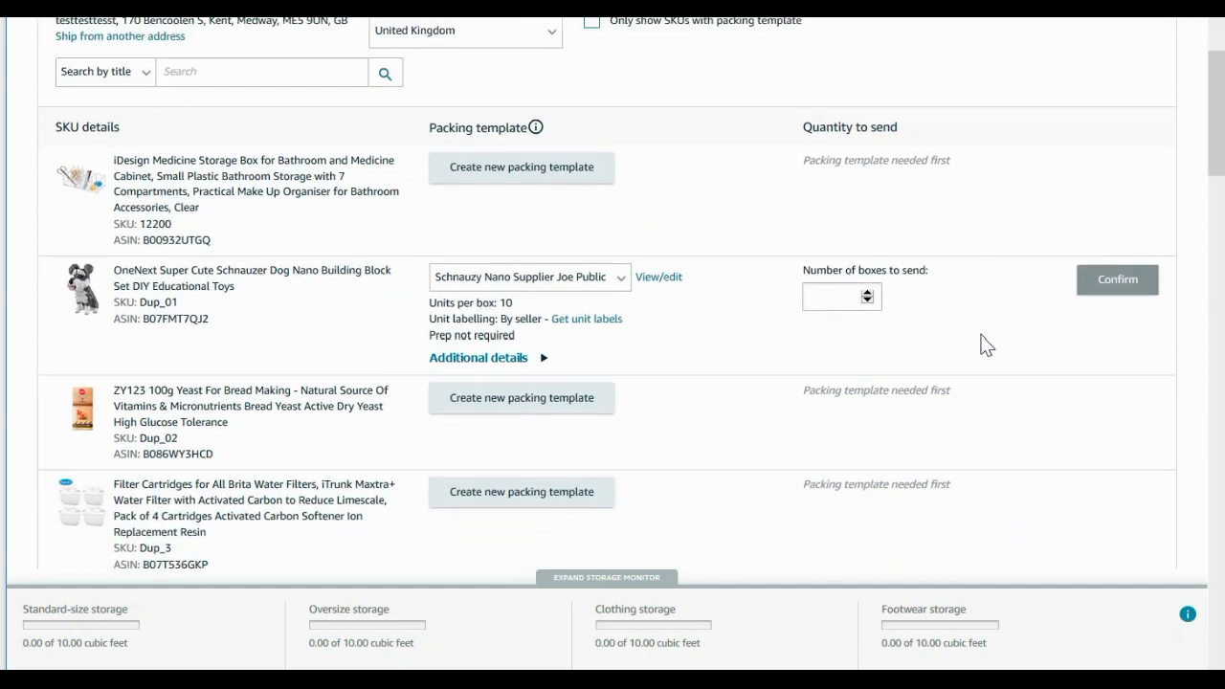
pyautogui.scroll(2, 880, 274)
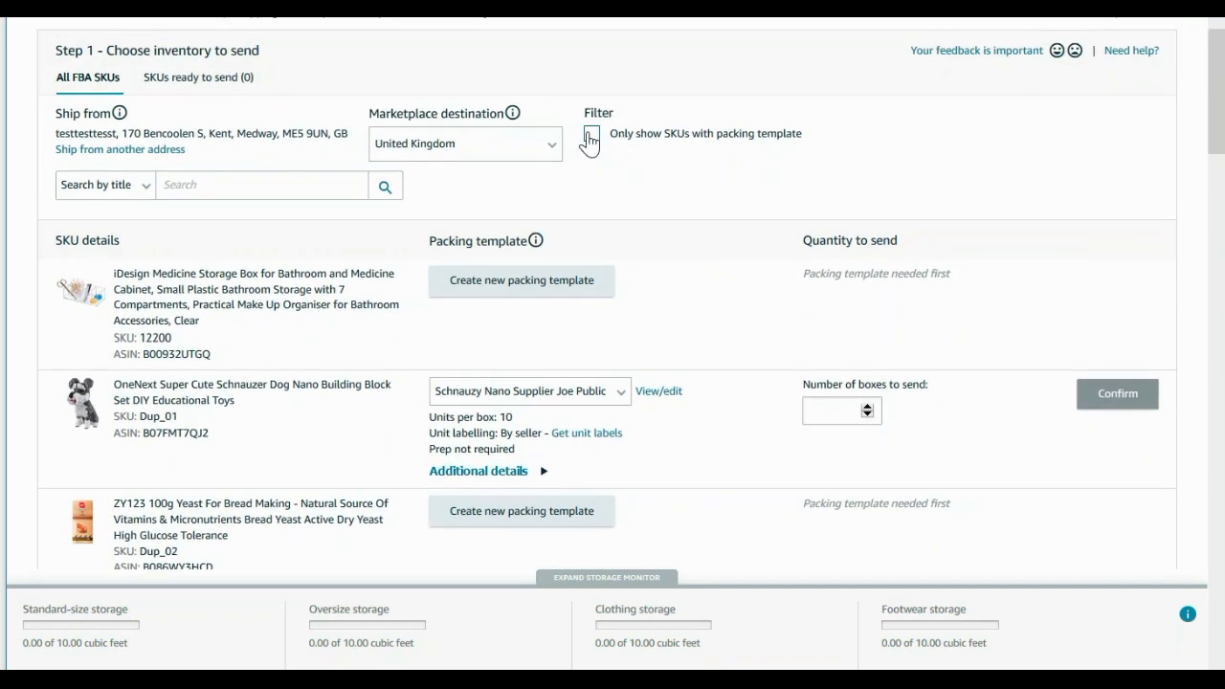
pyautogui.click(591, 137)
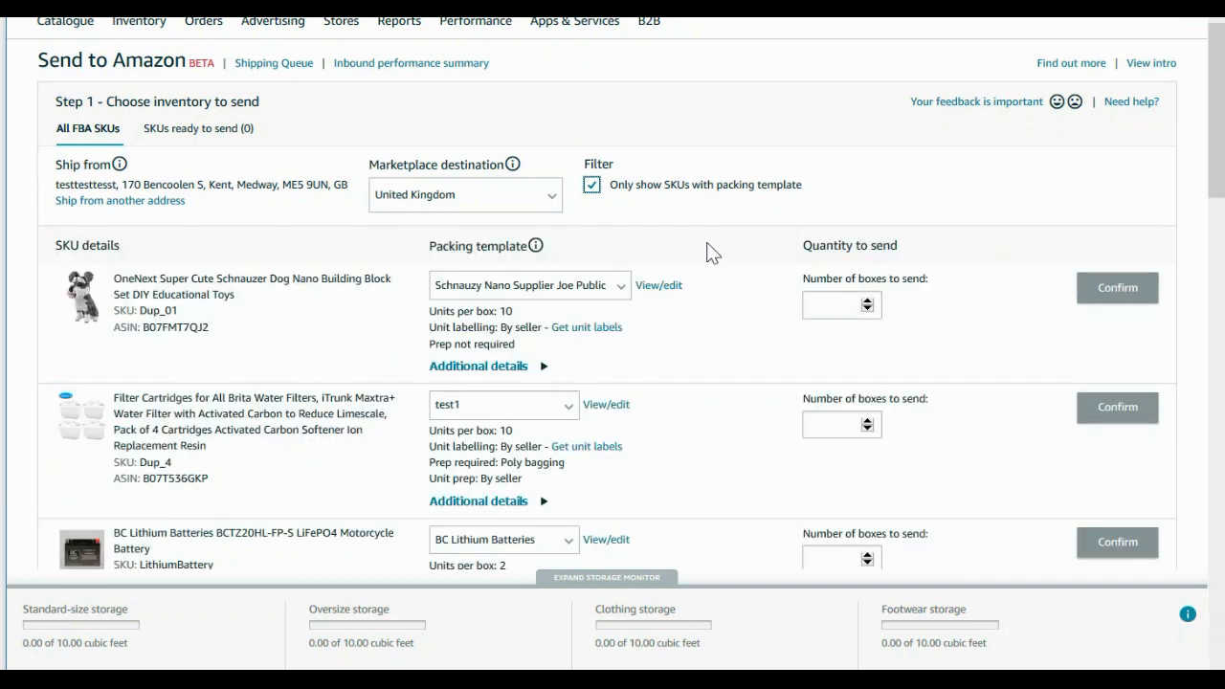
# Set 1 box to send for SKU Dup_01 and 1 box for SKU LithiumBattery, and confirm both quantities.
pyautogui.click(867, 301)
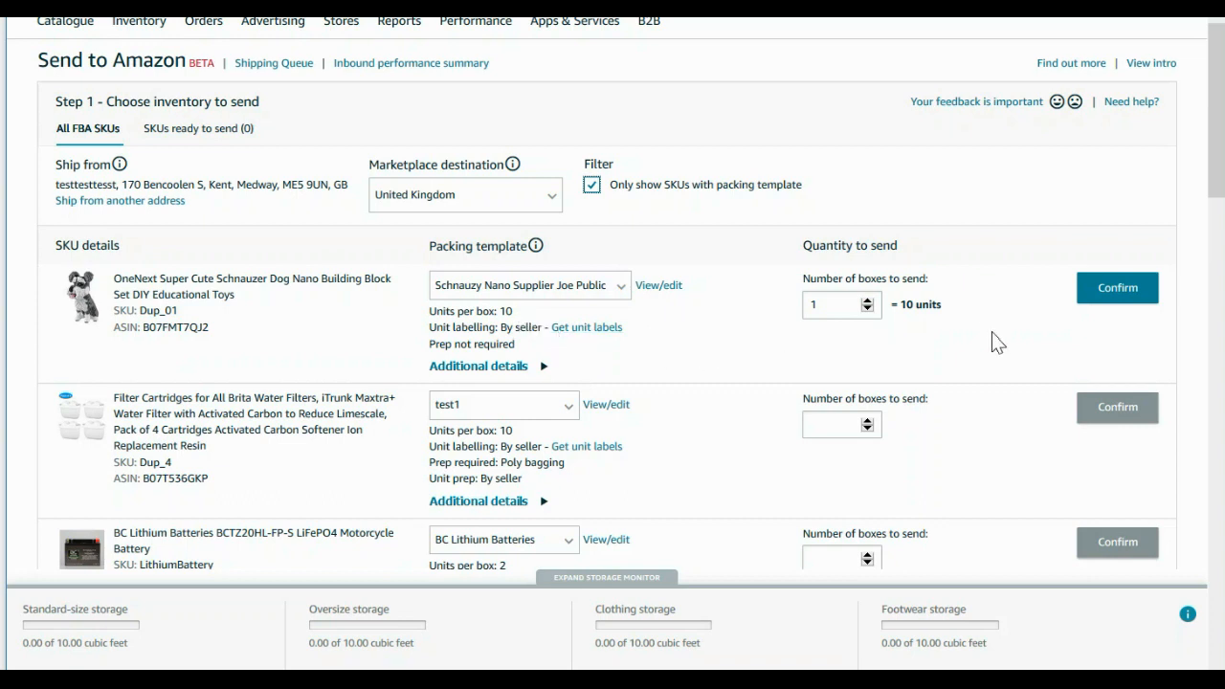
pyautogui.scroll(-1, 992, 333)
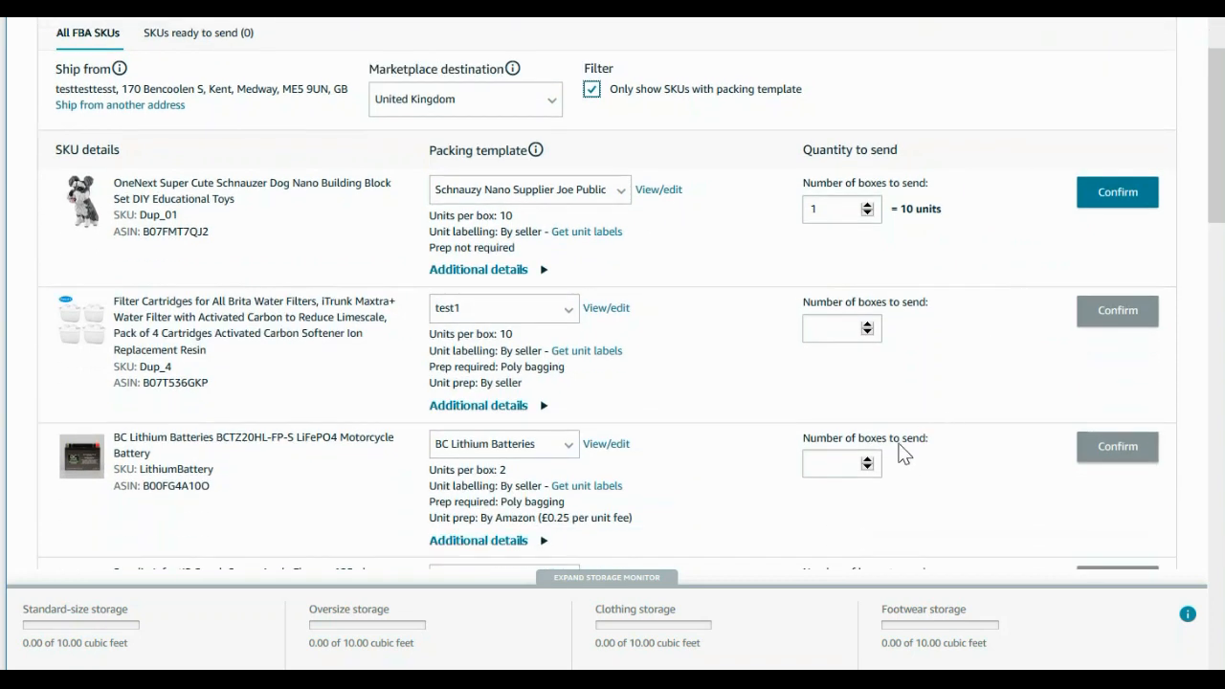
pyautogui.click(868, 459)
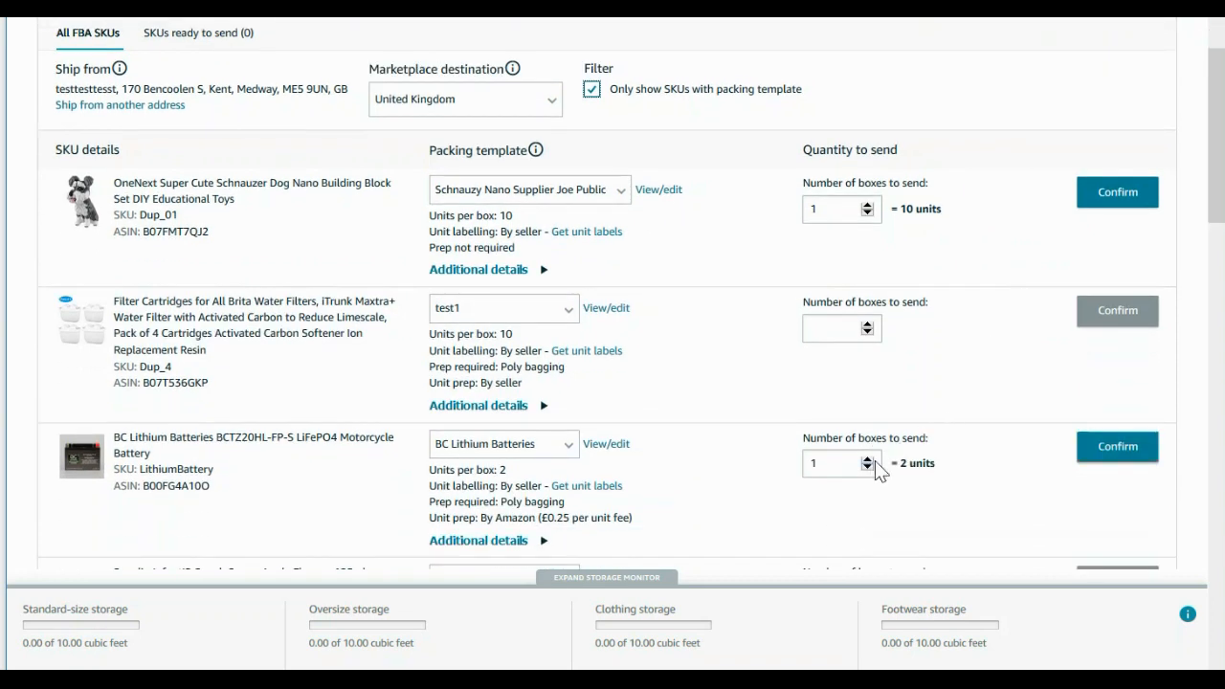
pyautogui.click(1135, 463)
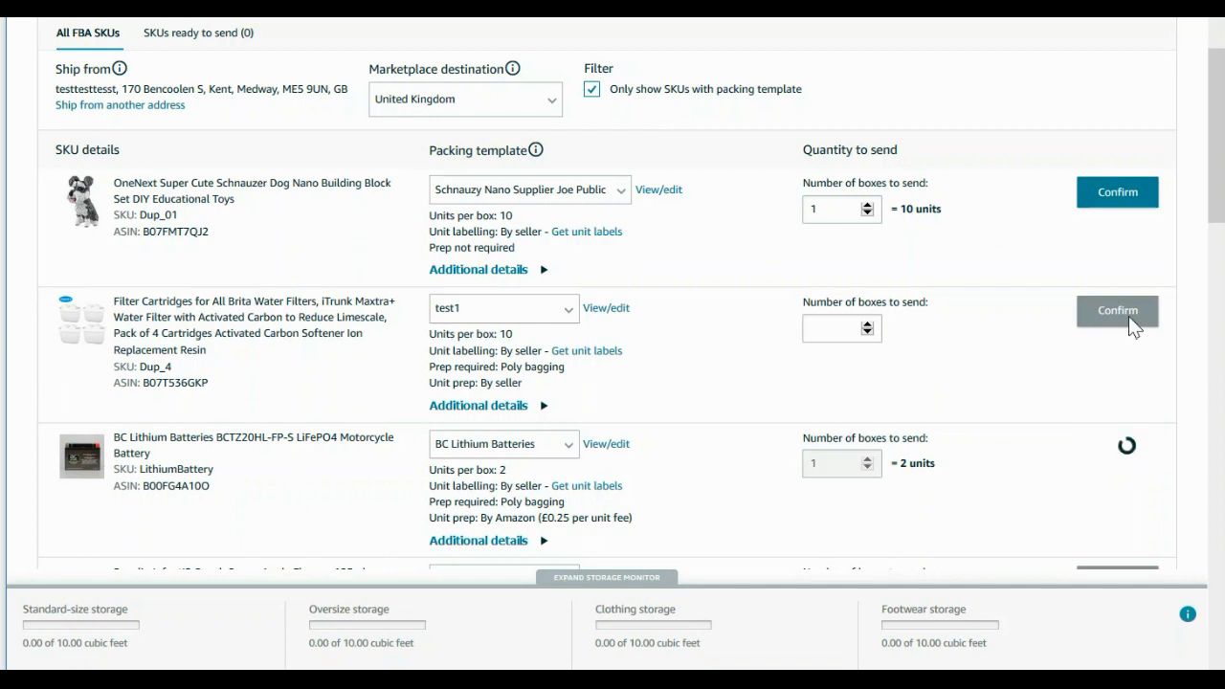
pyautogui.click(1082, 199)
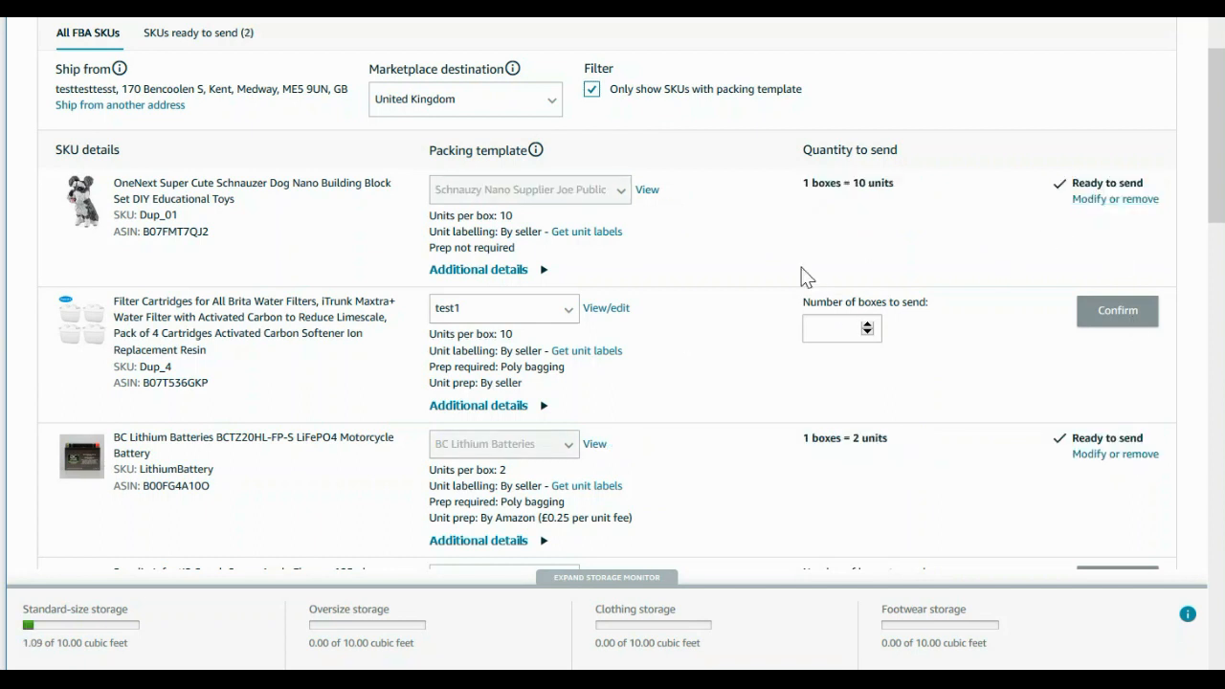
# Review the SKUs ready to send and confirm the inventory to continue to the shipping step.
pyautogui.scroll(3, 514, 336)
pyautogui.click(182, 174)
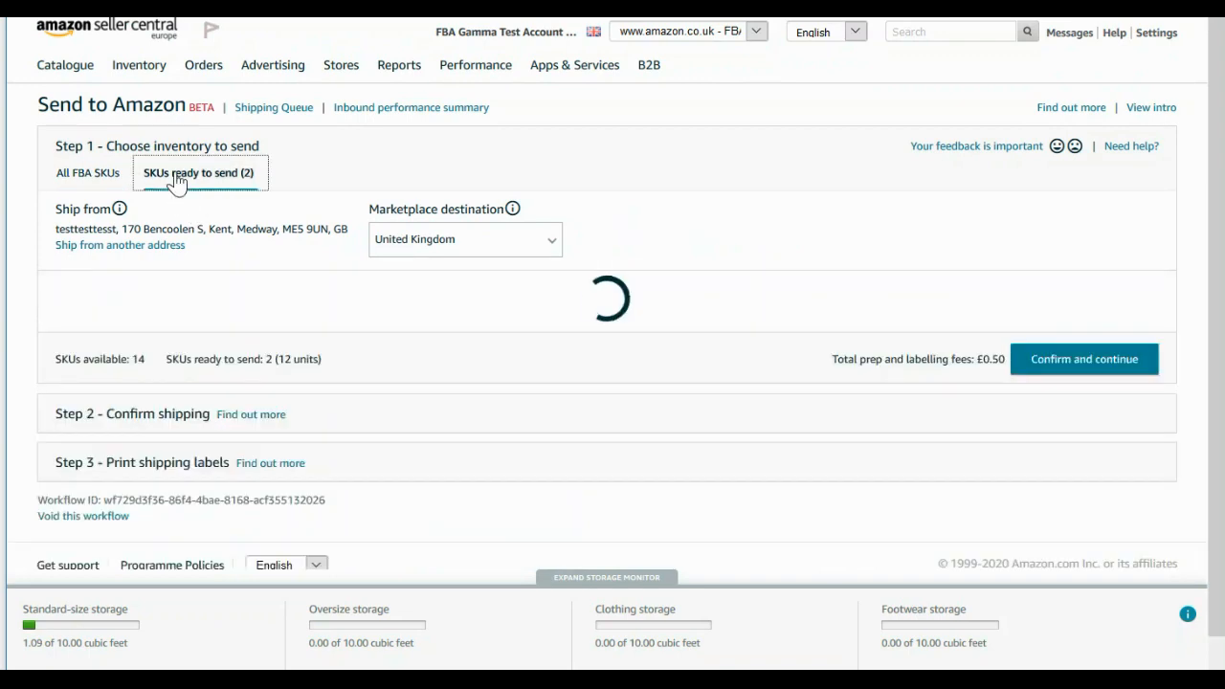
pyautogui.scroll(-2, 875, 344)
pyautogui.scroll(-2, 875, 345)
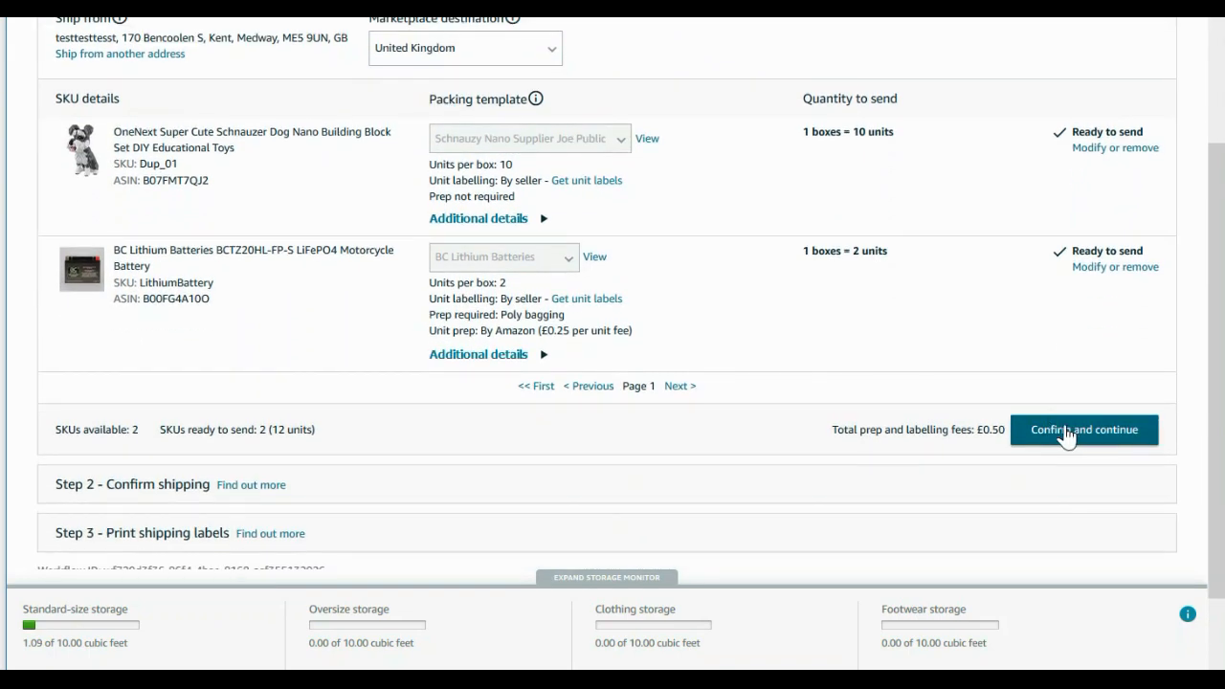
pyautogui.click(1069, 436)
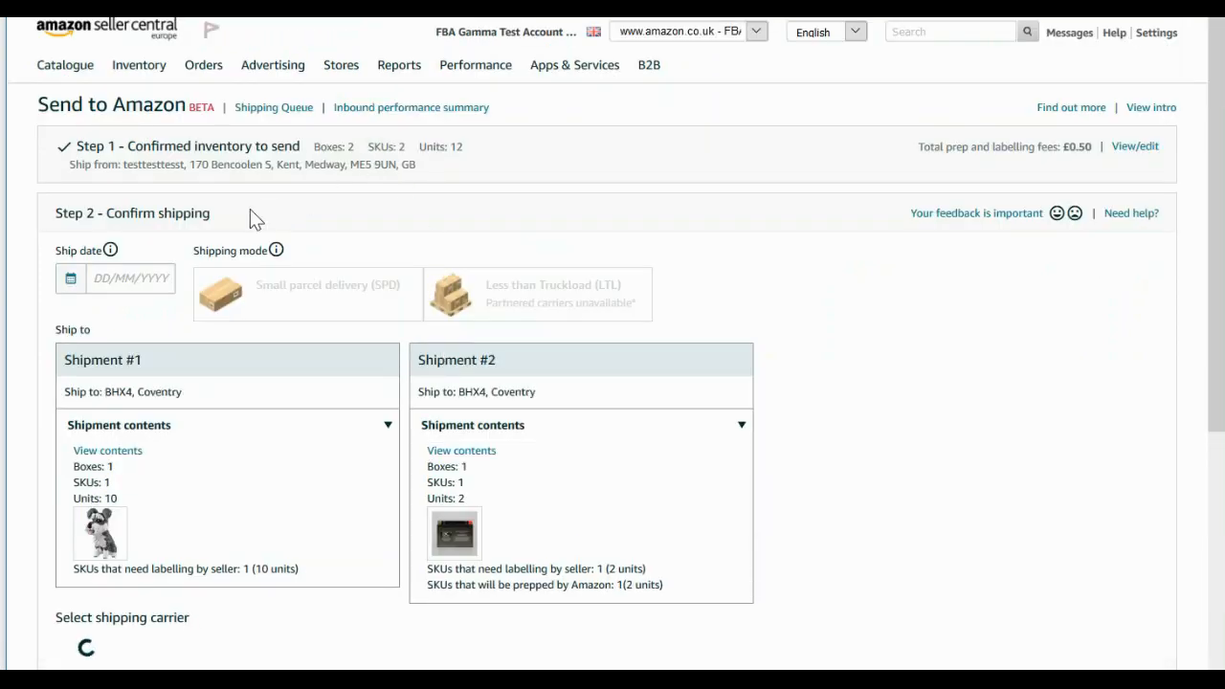
# Set the ship date to 15/07/2020.
pyautogui.click(124, 277)
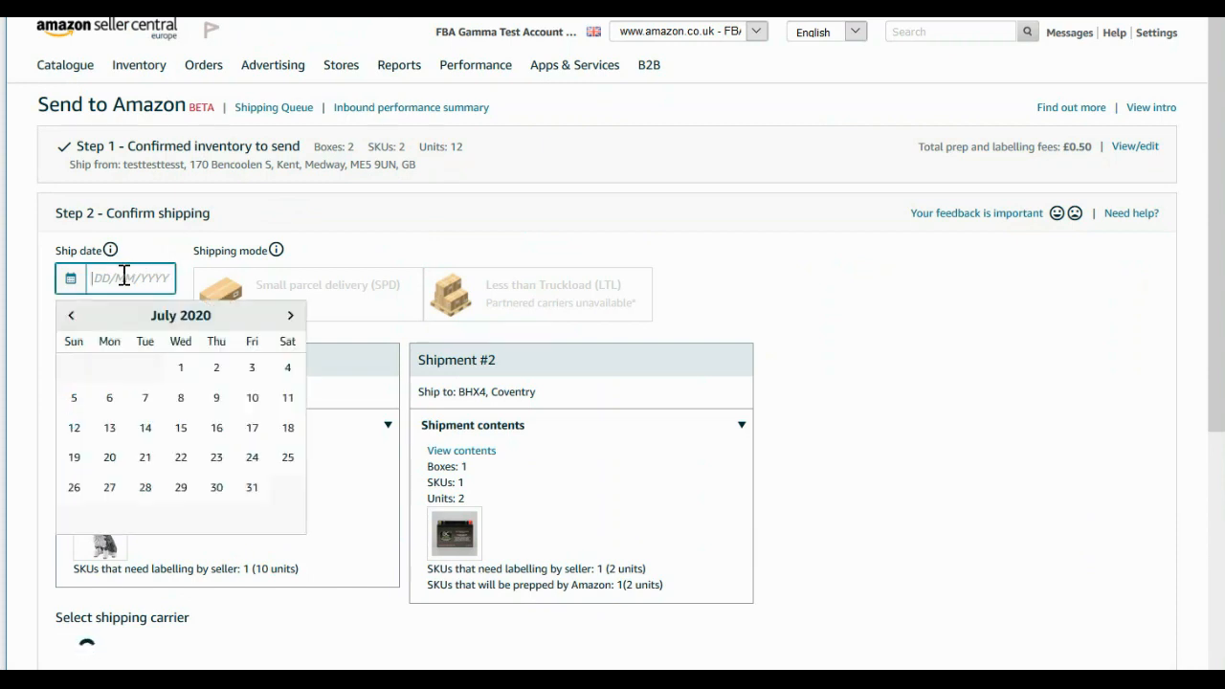
pyautogui.click(181, 430)
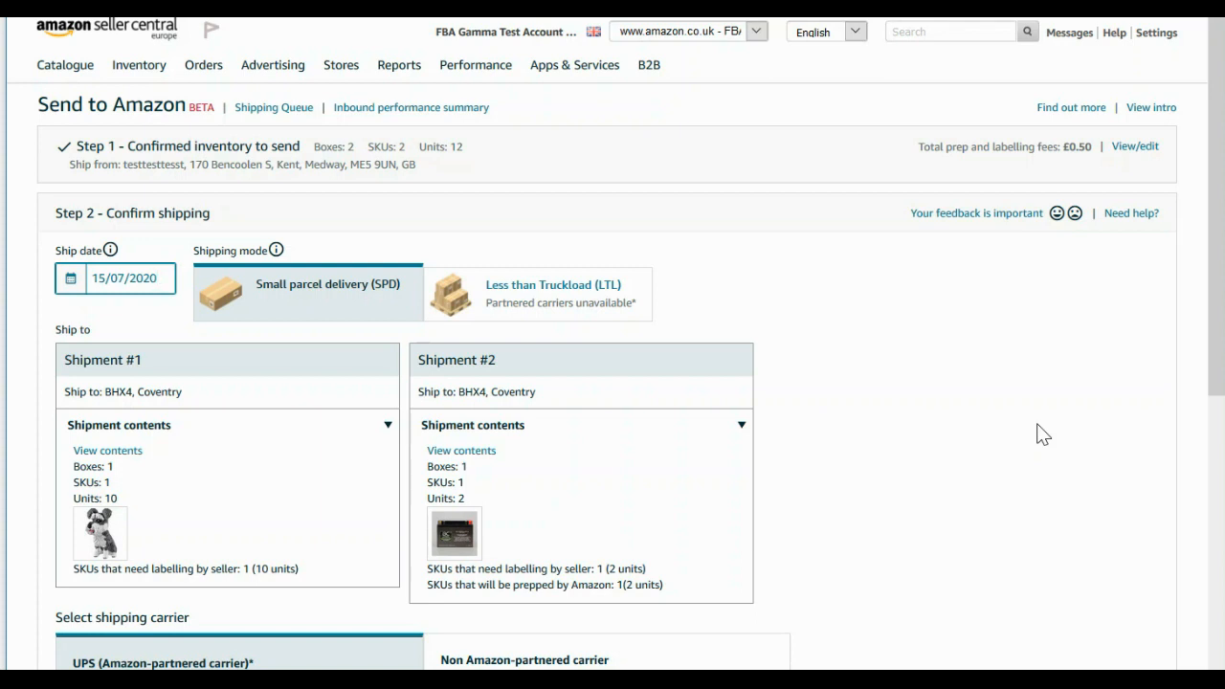
# Check the contents of Shipment #2 in detail, and collapse and re-expand the contents of Shipment #1.
pyautogui.scroll(-3, 1043, 433)
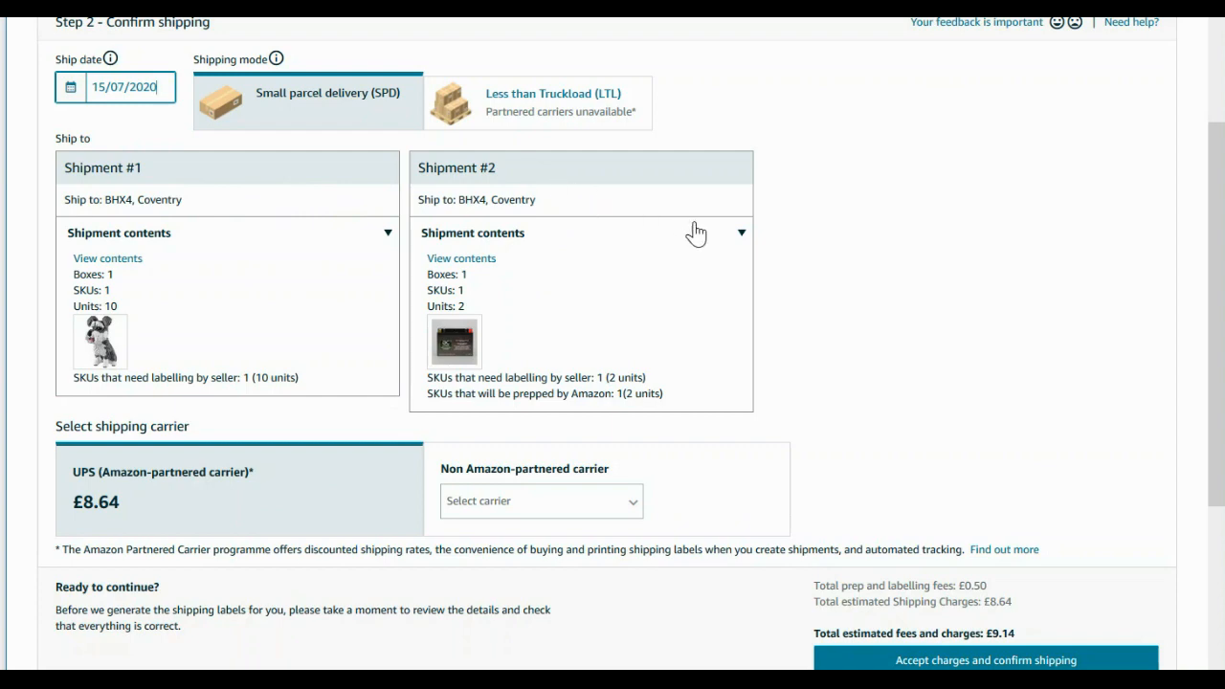
pyautogui.click(490, 266)
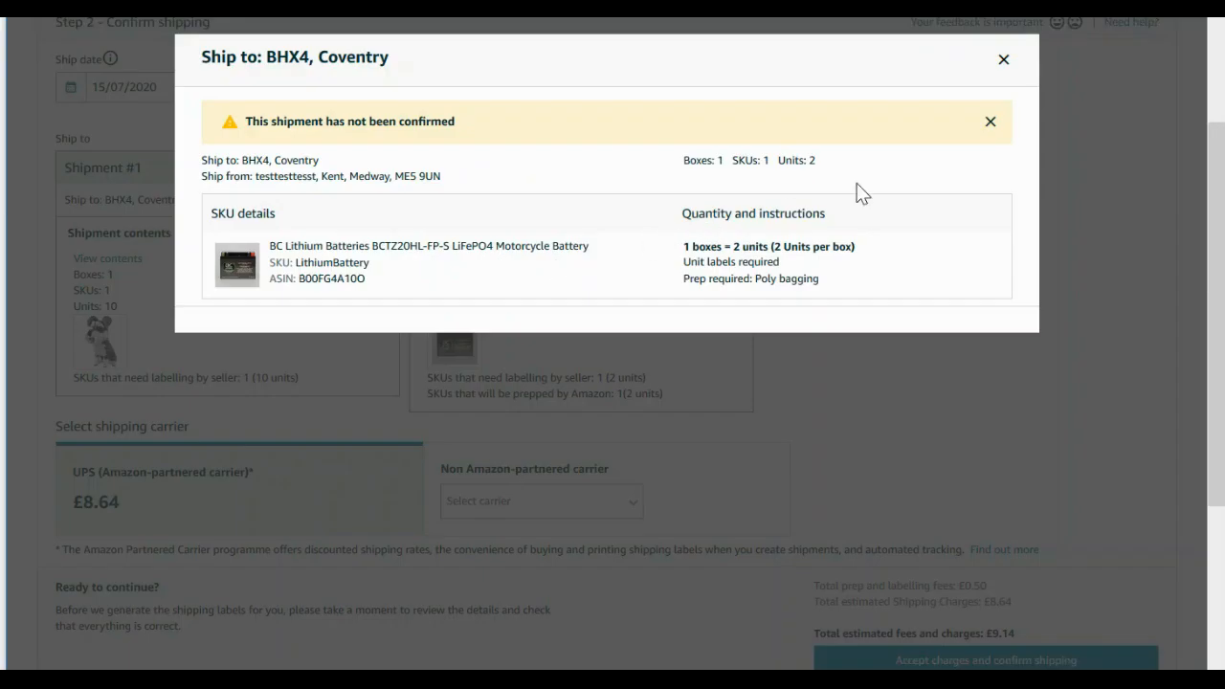
pyautogui.click(1005, 61)
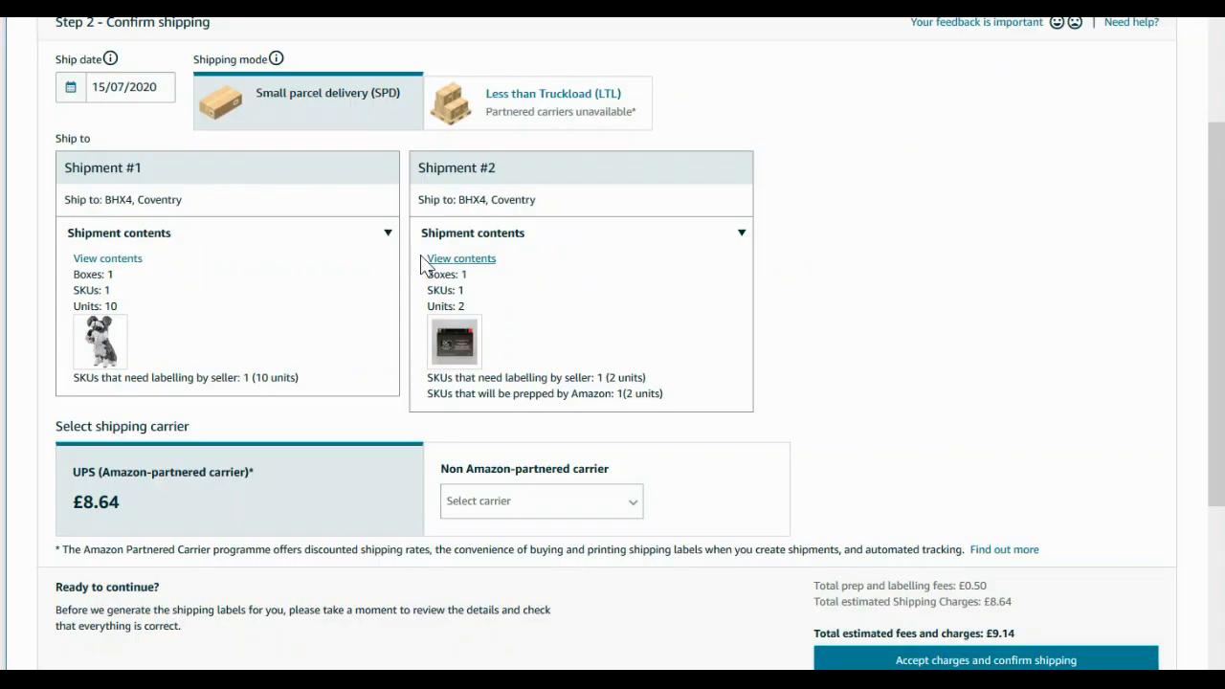
pyautogui.click(388, 235)
pyautogui.click(387, 235)
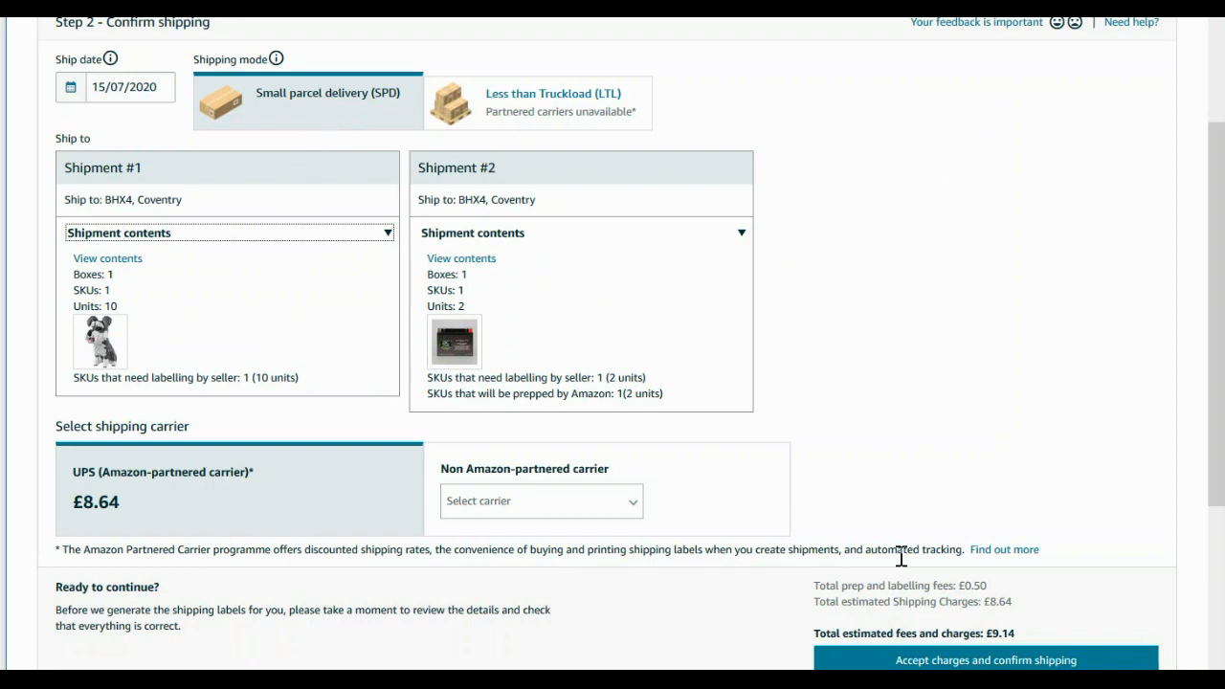
# Review the shipping charges and the list of non Amazon-partnered carriers without choosing a carrier.
pyautogui.scroll(-1, 900, 560)
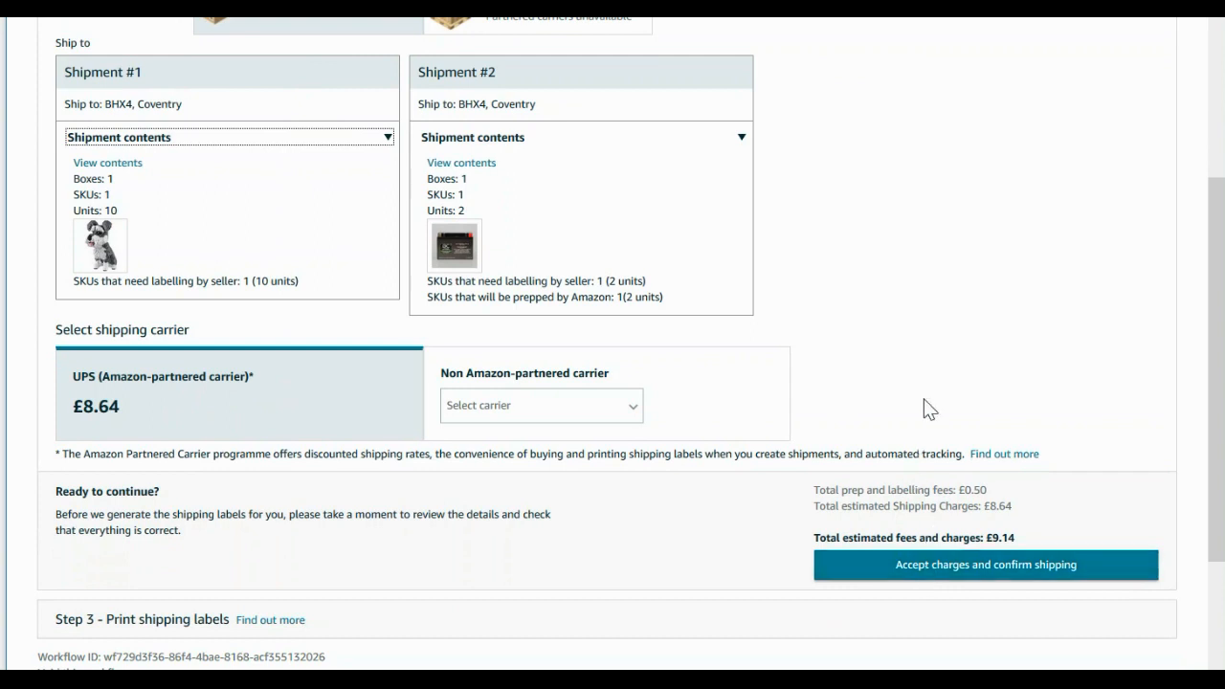
pyautogui.scroll(1, 925, 409)
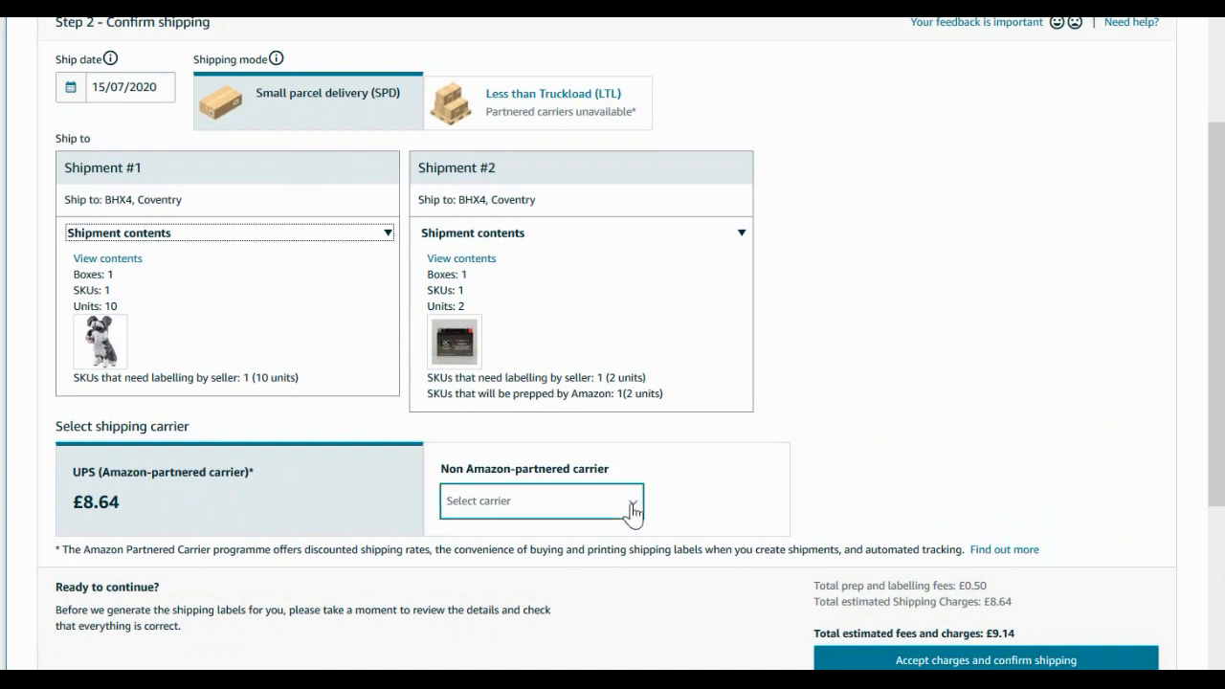
pyautogui.click(631, 507)
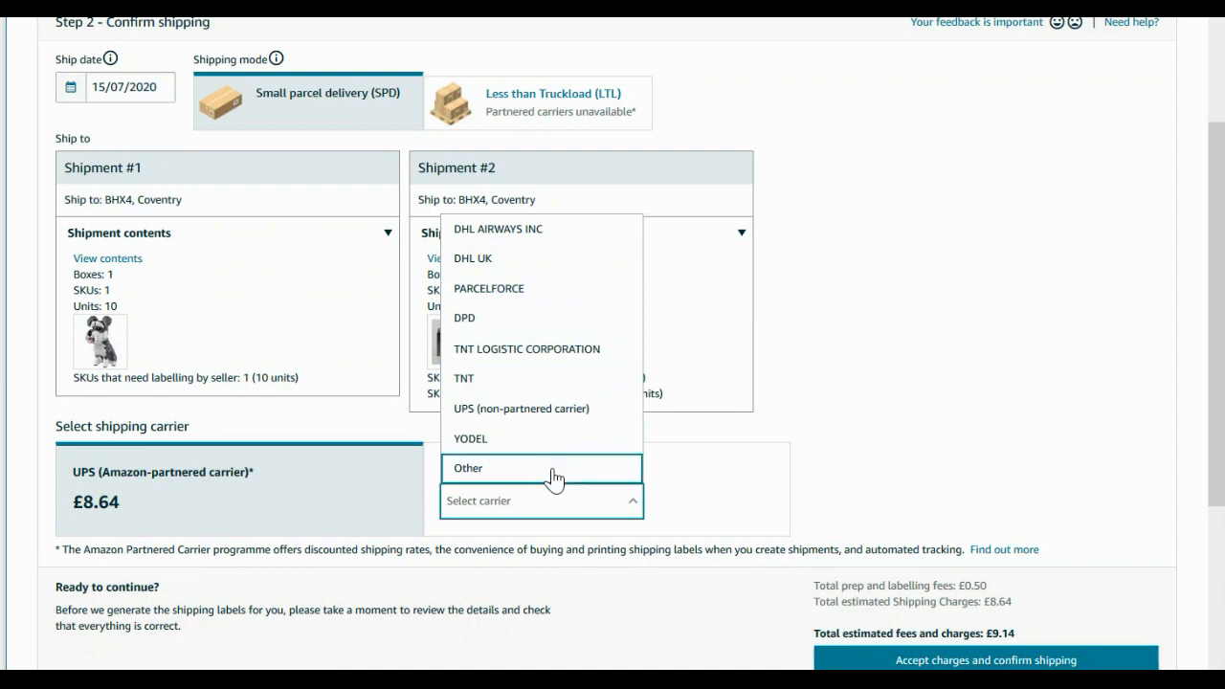
pyautogui.click(946, 324)
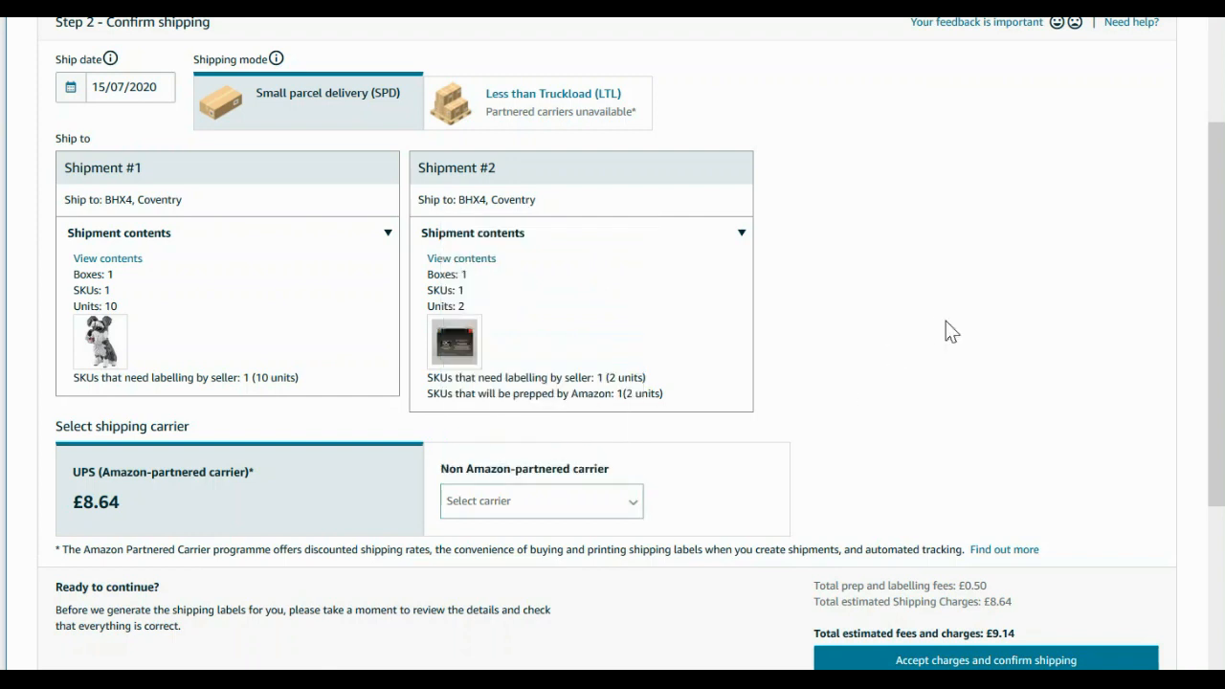
# Change the shipping mode to Less than Truckload (LTL) and confirm the shipping destinations.
pyautogui.click(585, 99)
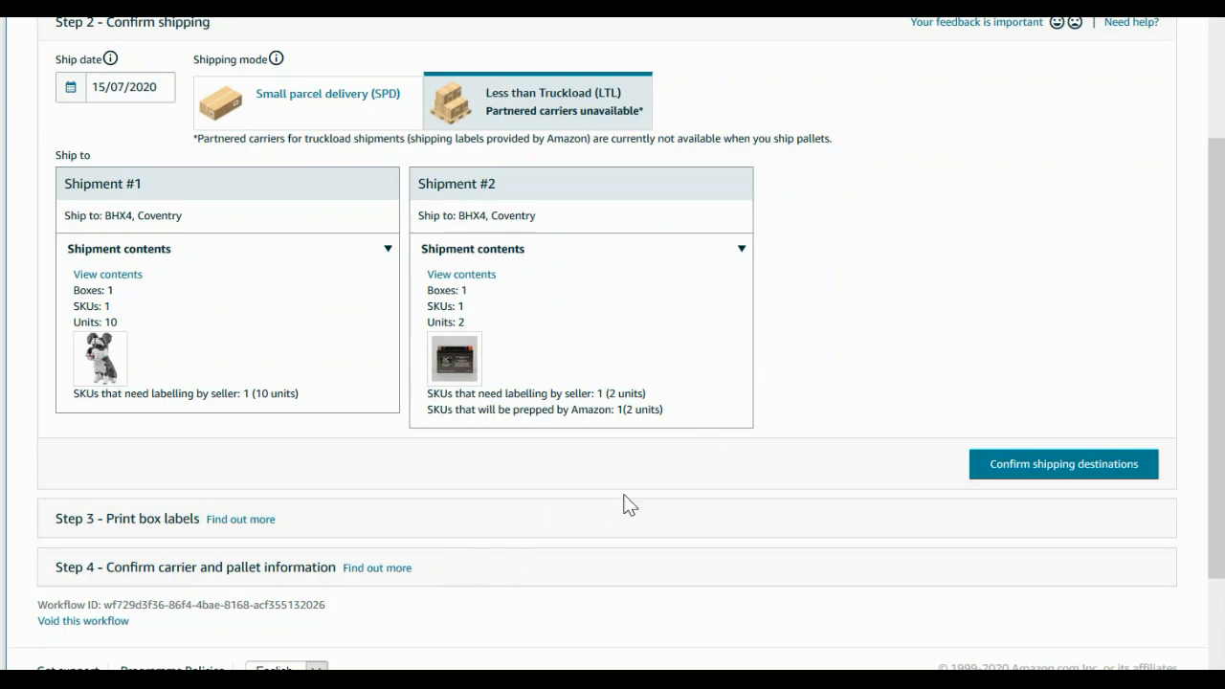
pyautogui.click(1059, 466)
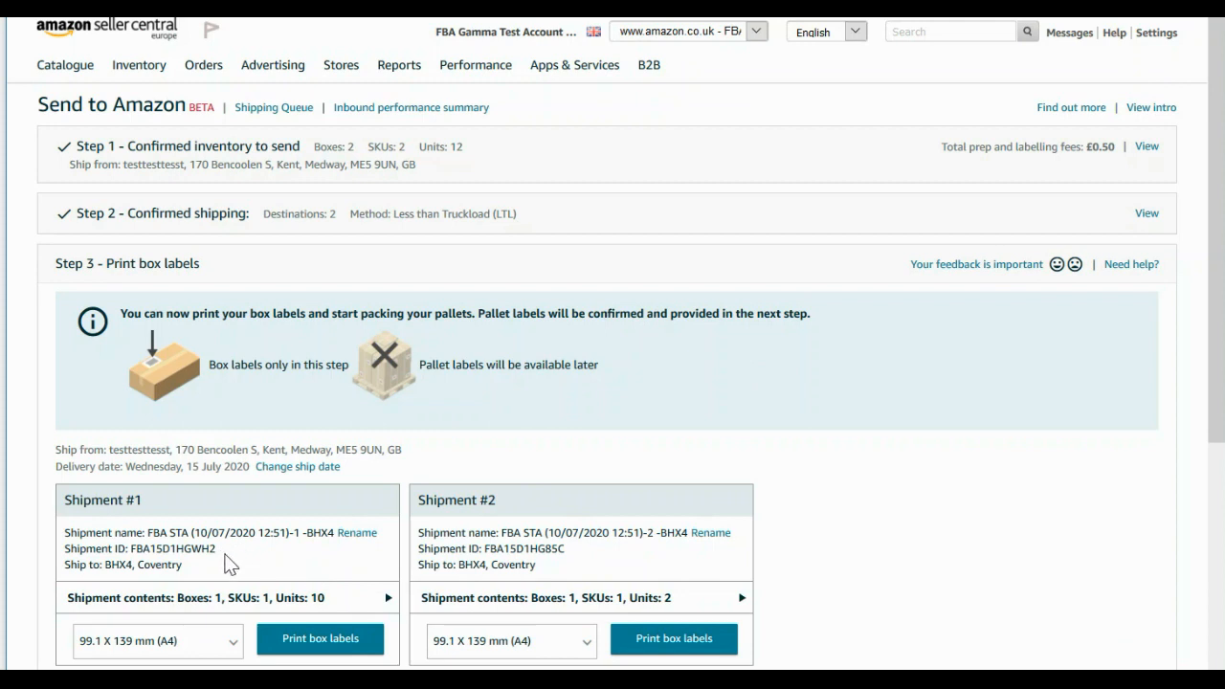
# Print the box labels for Shipment #1 in the 99.1 X 139 mm (A4) format.
pyautogui.scroll(-1, 593, 430)
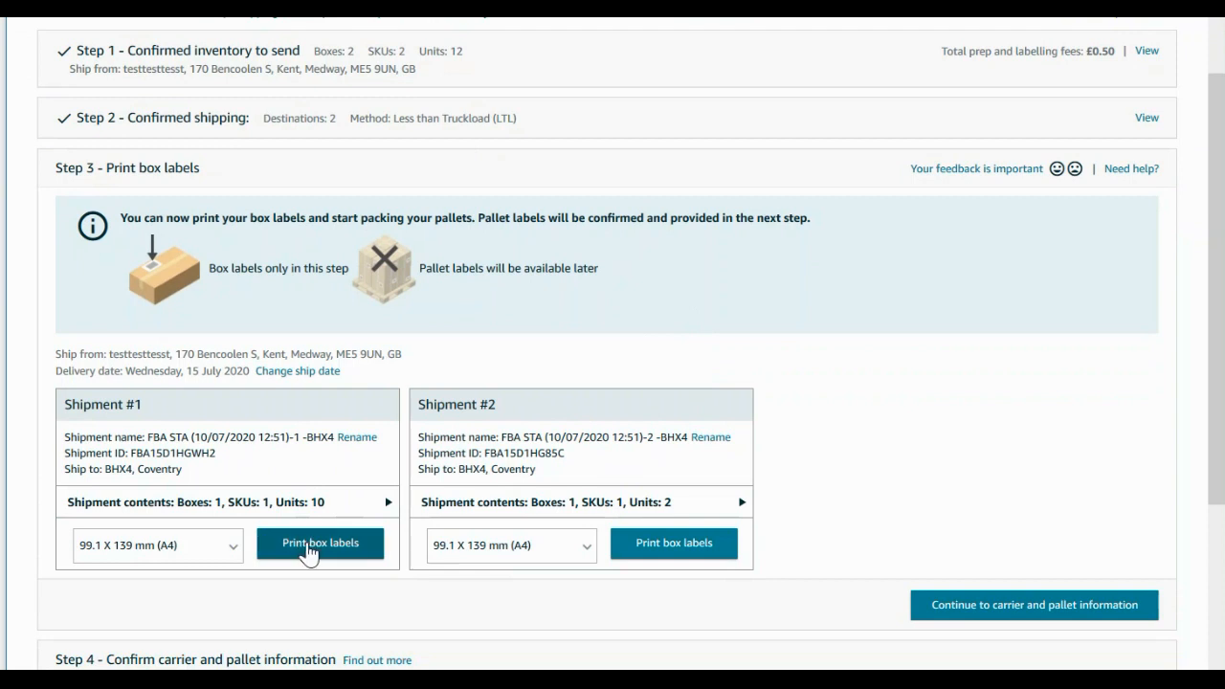
pyautogui.click(308, 544)
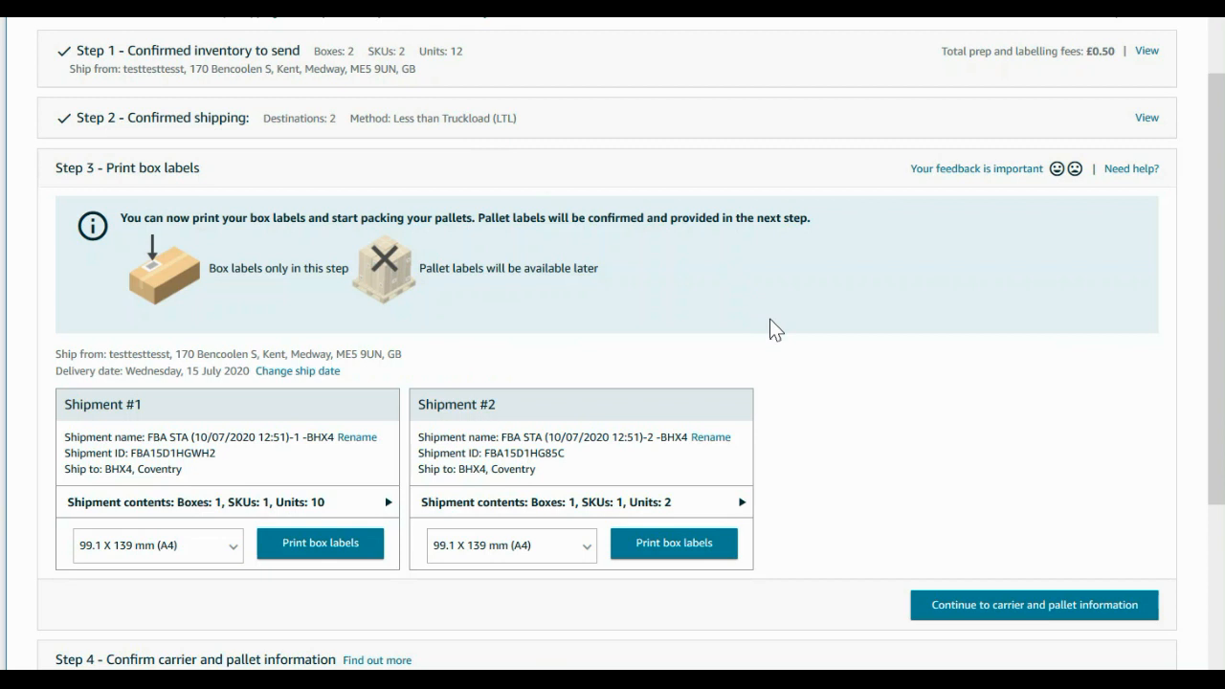
# Expand the shipment contents of Shipment #1 and Shipment #2 in the box label step to examine them.
pyautogui.scroll(-2, 776, 329)
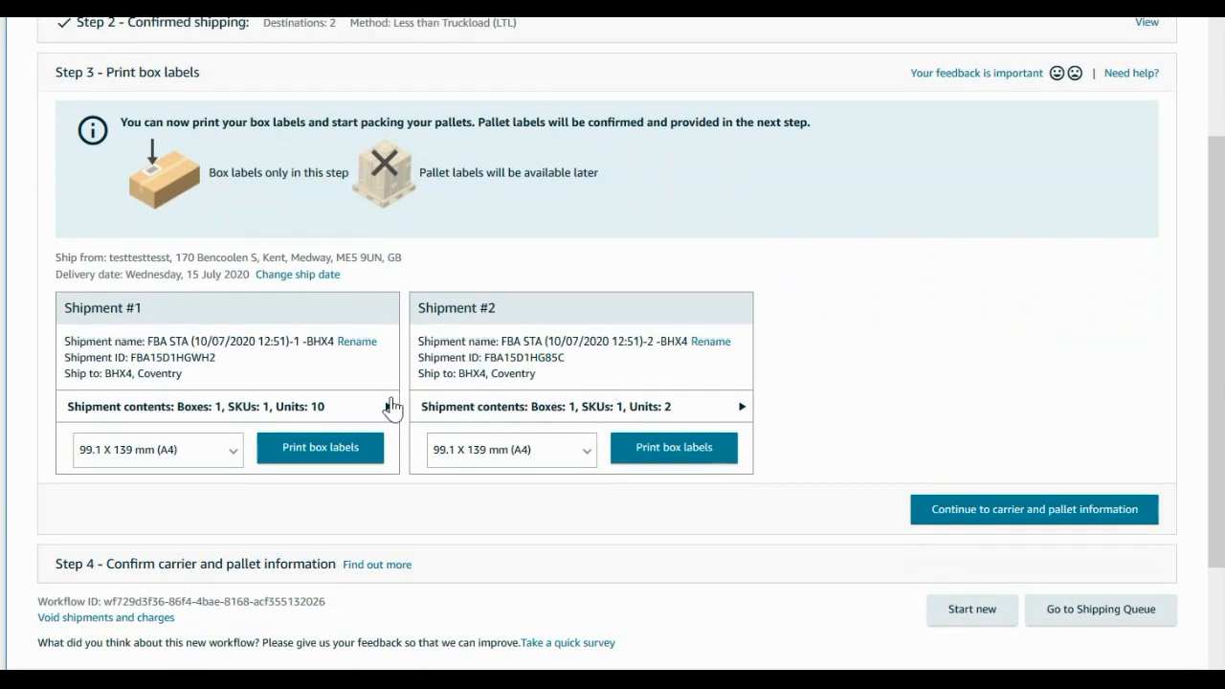
pyautogui.click(391, 407)
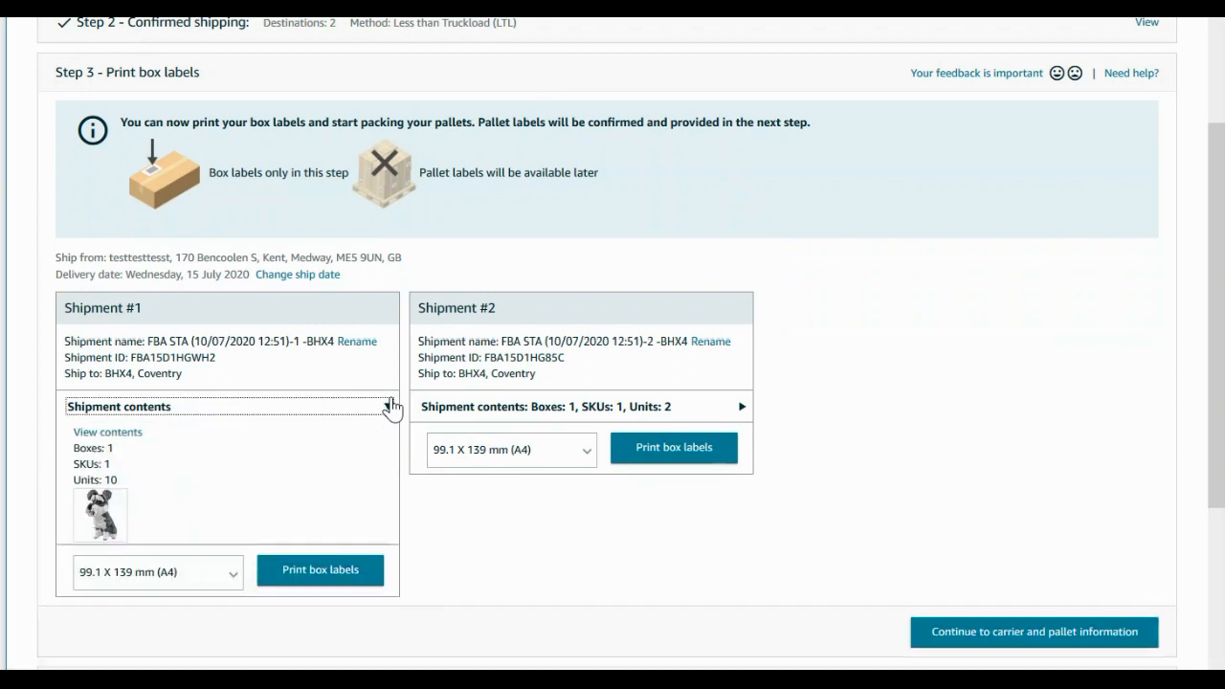
pyautogui.click(740, 407)
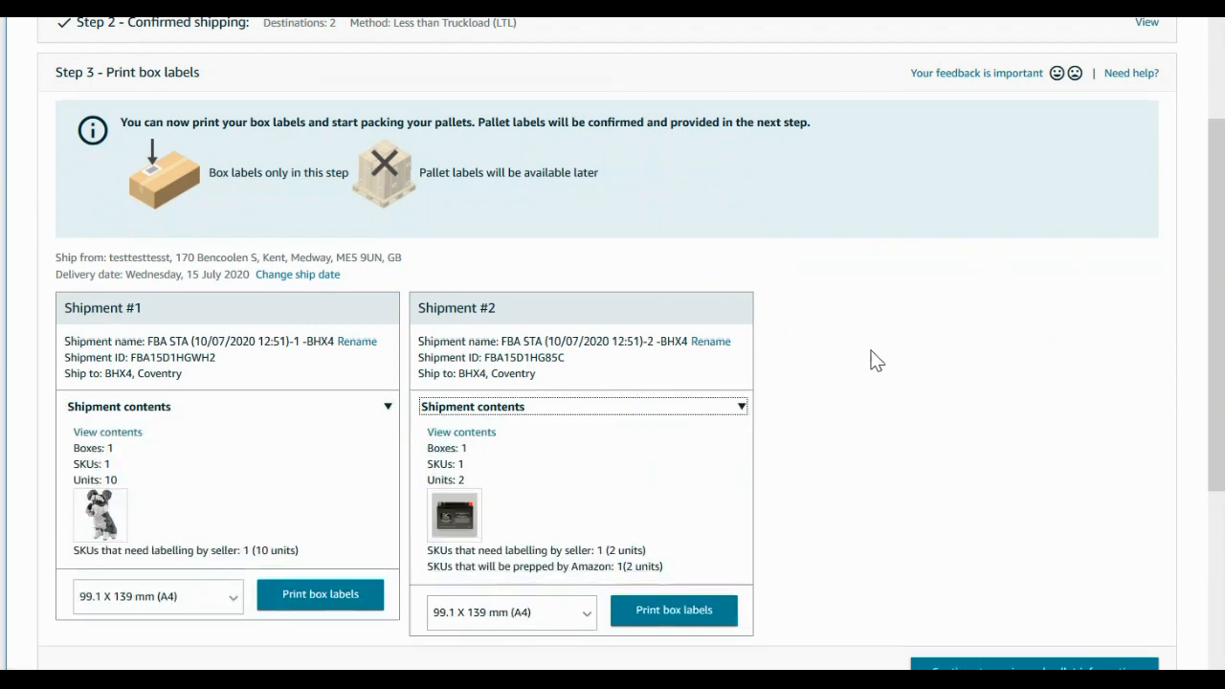
pyautogui.scroll(-1, 871, 358)
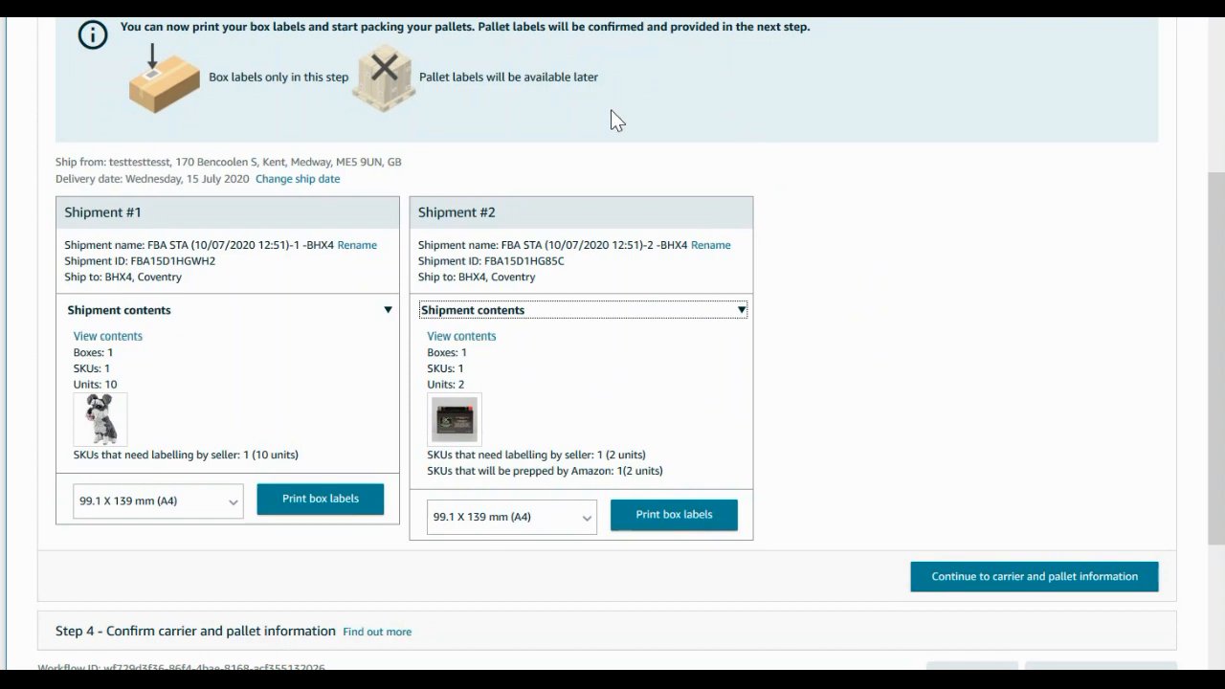
# Review the detailed contents of Shipment #2 and collapse the shipment contents of both shipments.
pyautogui.click(476, 341)
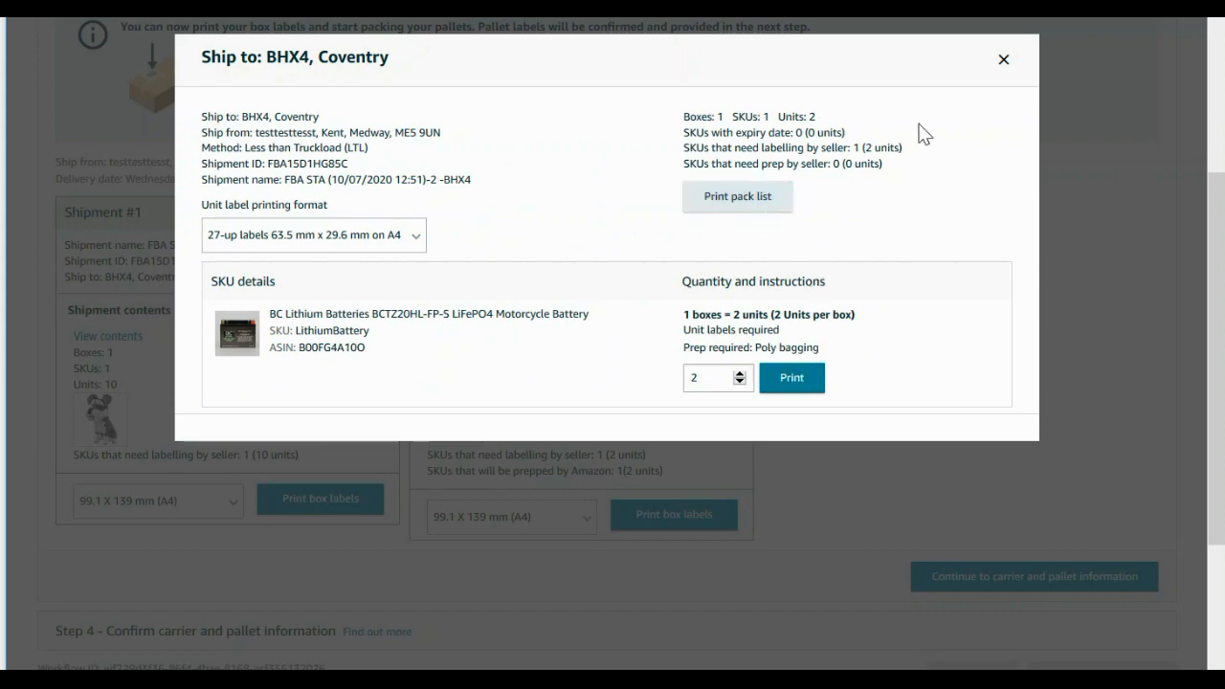
pyautogui.click(1005, 62)
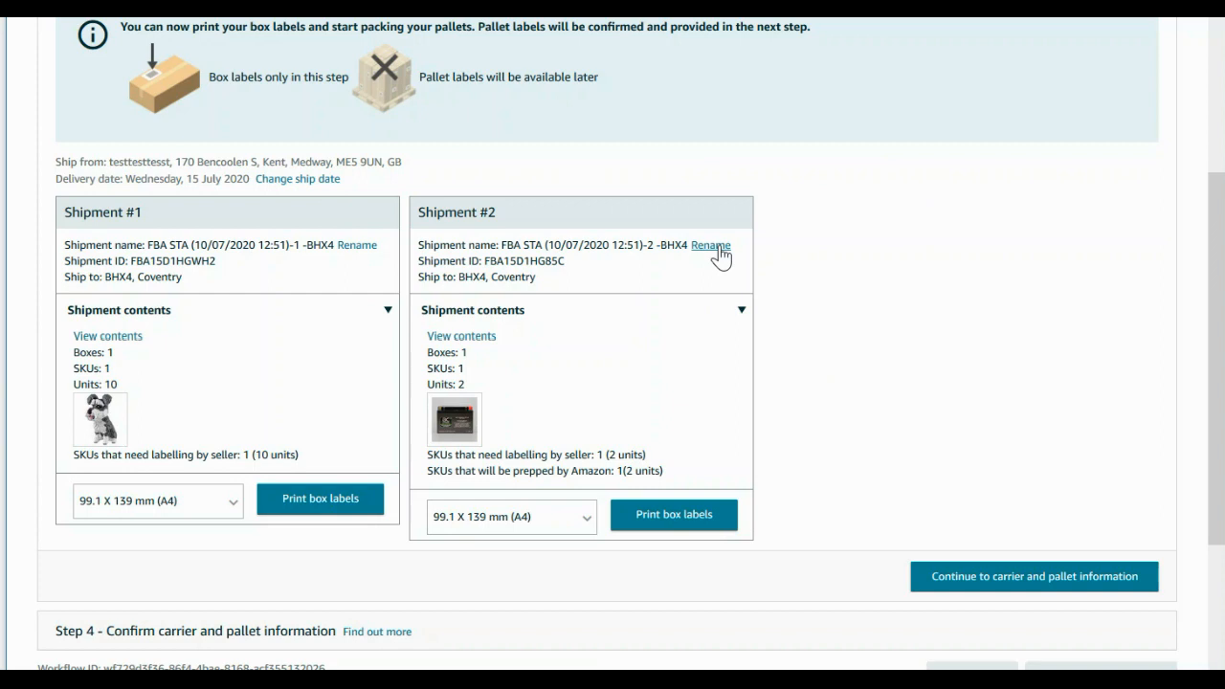
pyautogui.click(743, 311)
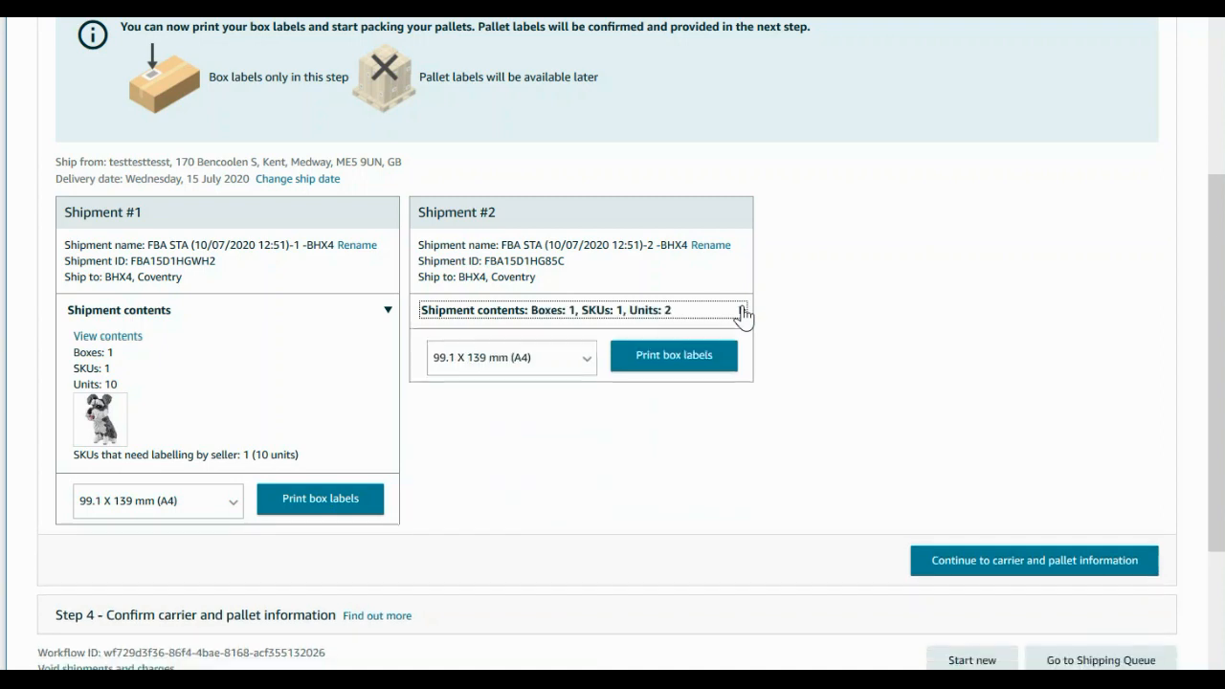
pyautogui.click(388, 310)
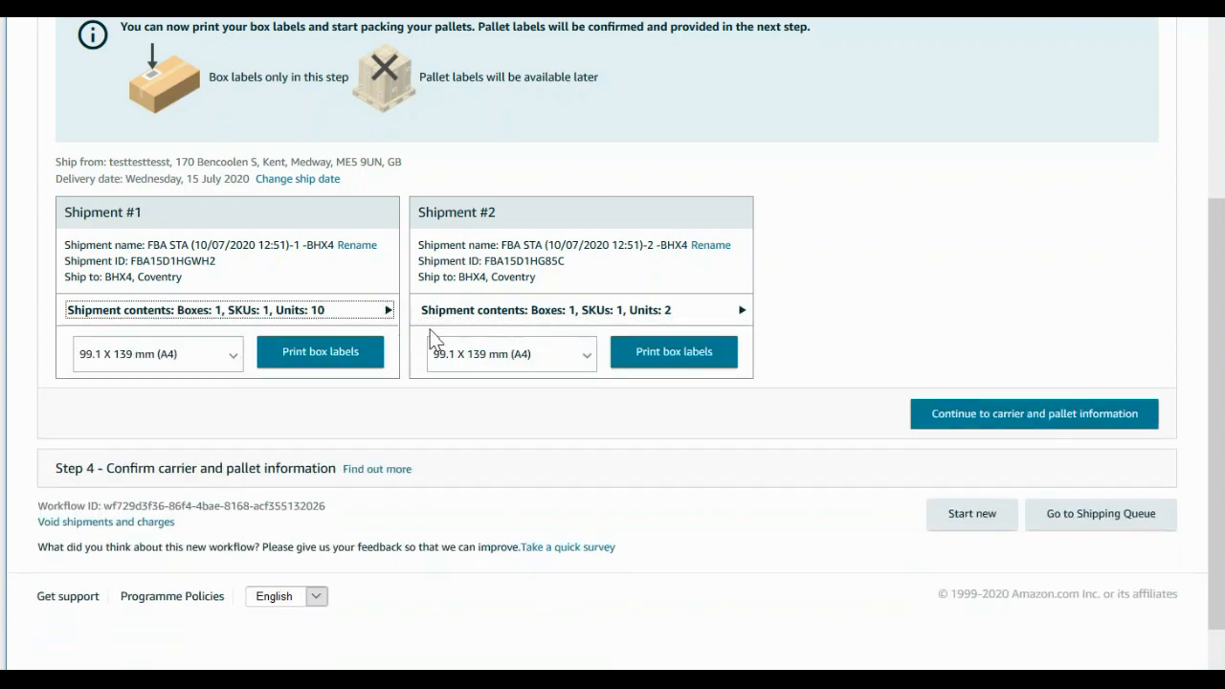
# Continue to carrier and pallet information and review the detailed contents of Shipment #1 there, leaving its contents collapsed.
pyautogui.click(1006, 413)
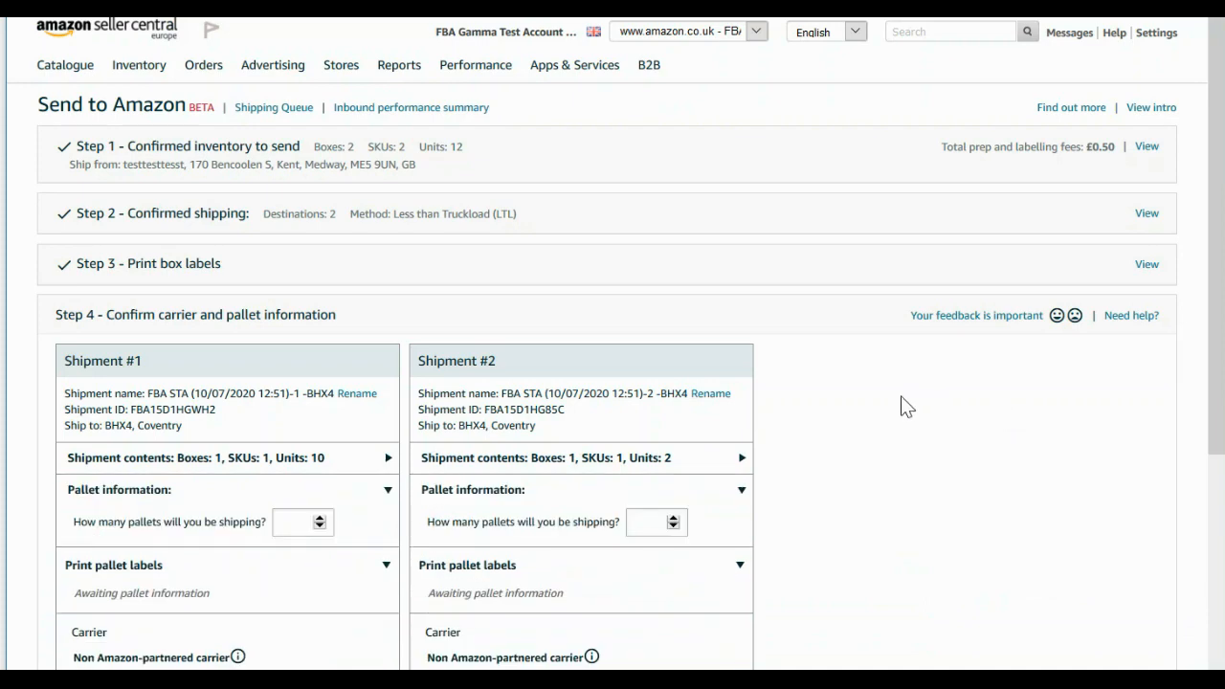
pyautogui.scroll(-2, 905, 405)
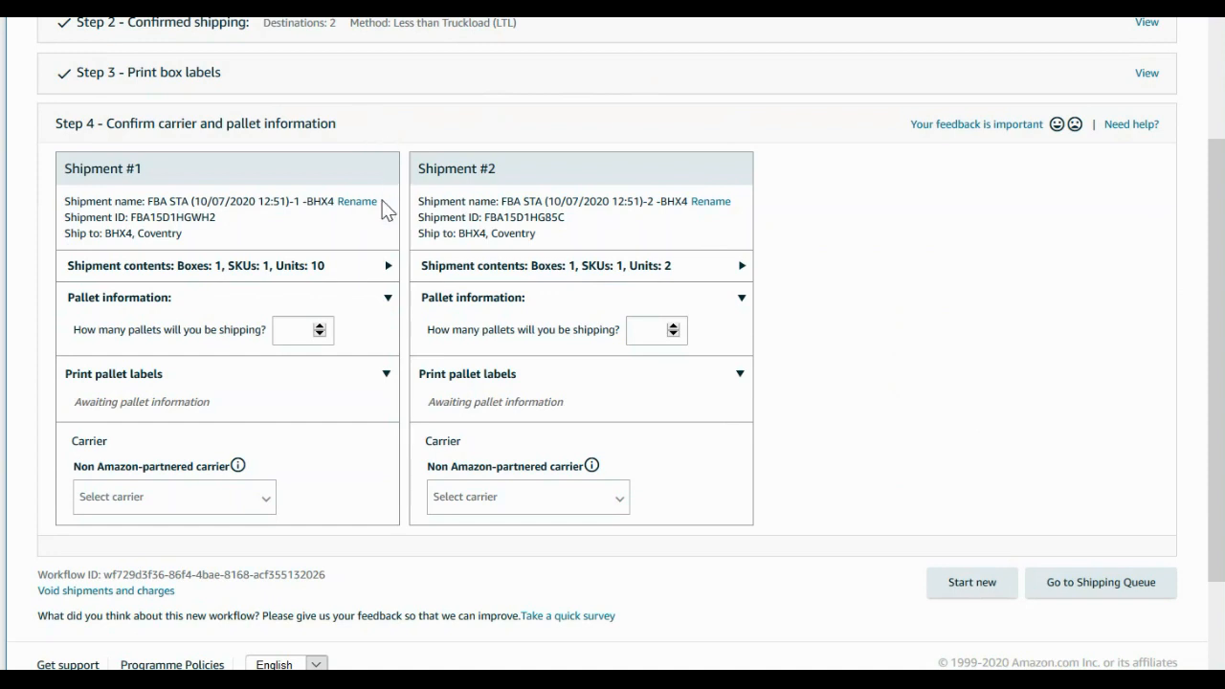
pyautogui.click(389, 269)
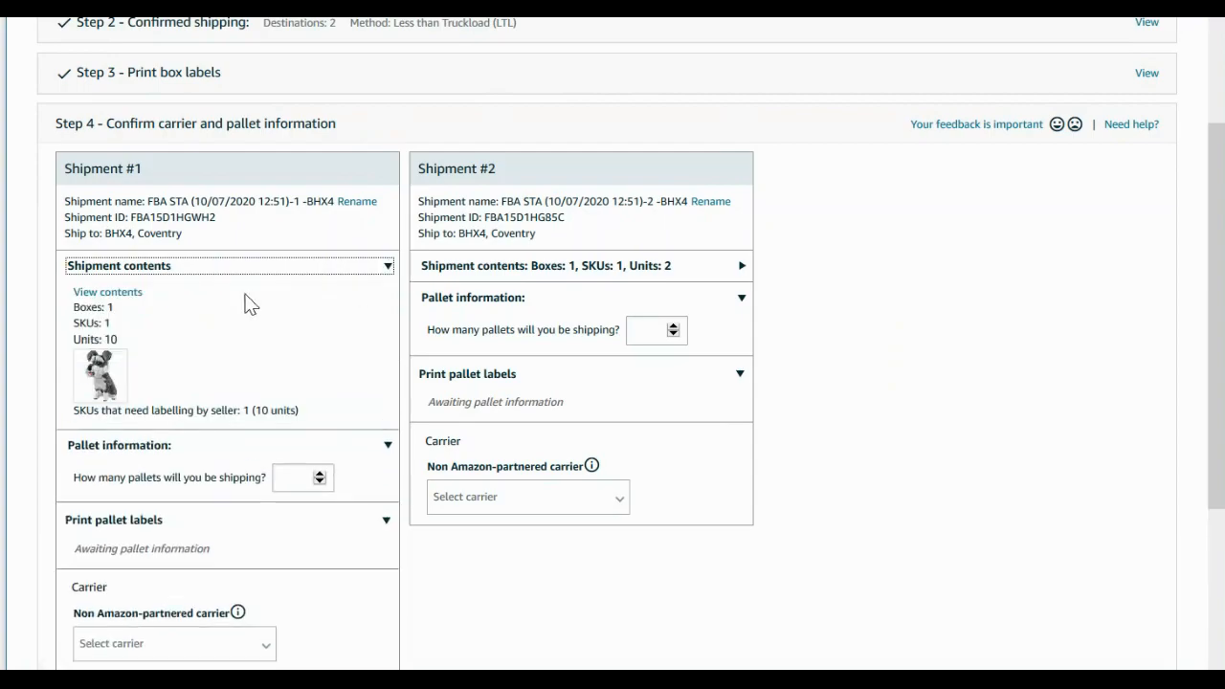
pyautogui.click(108, 292)
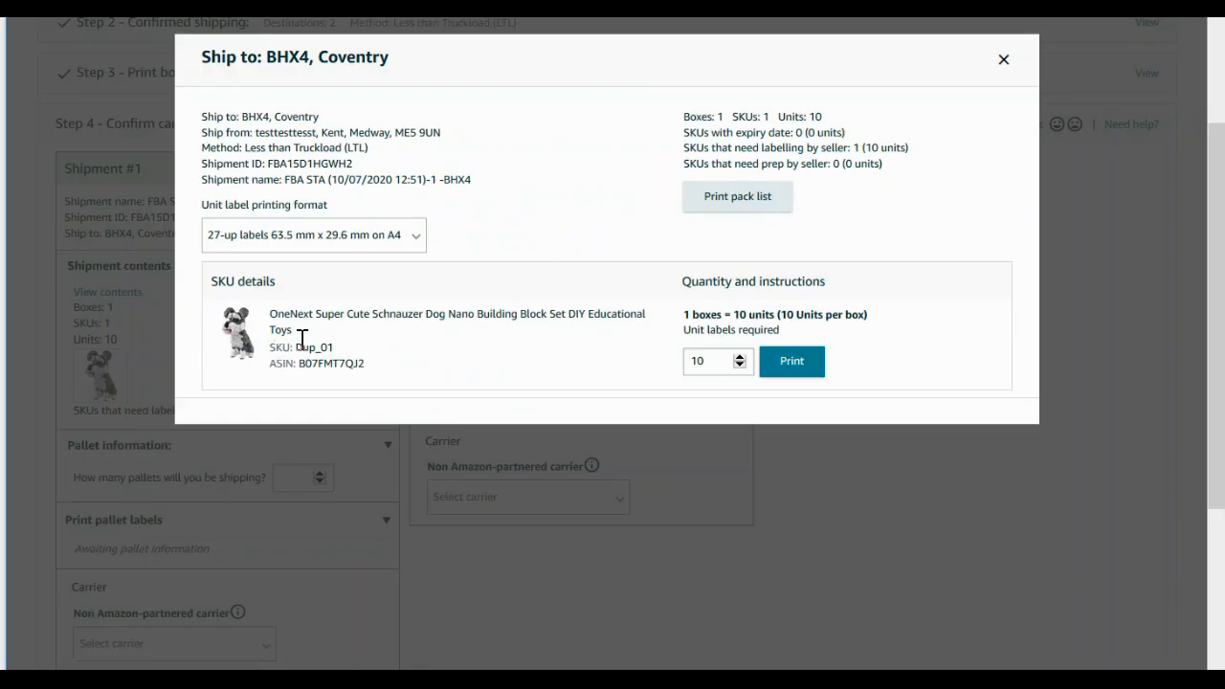
pyautogui.click(1004, 60)
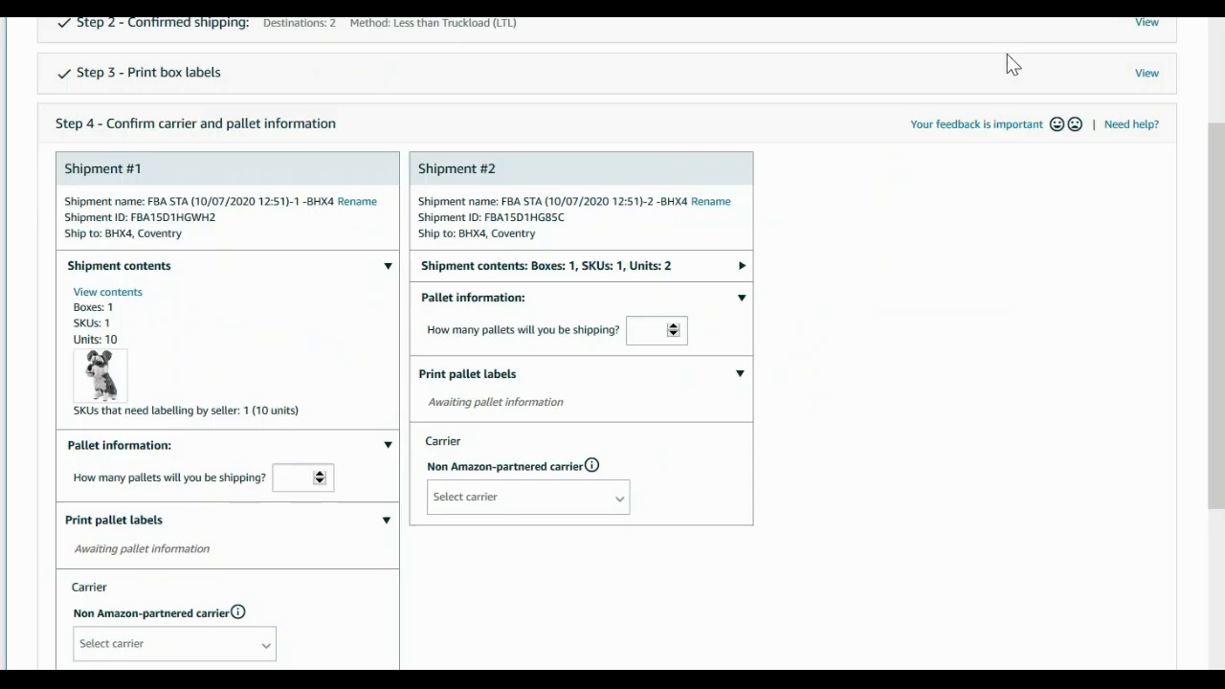
pyautogui.click(388, 269)
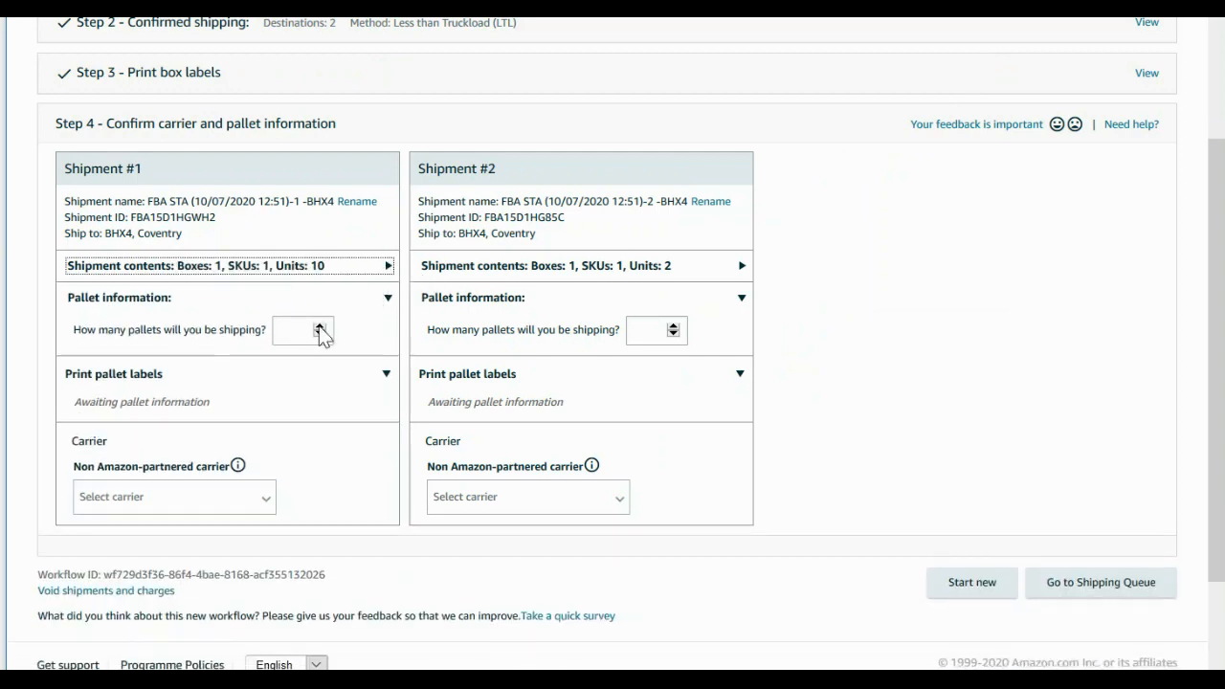
# Set Shipment #1 to 1 pallet with Other as its non Amazon-partnered carrier.
pyautogui.click(319, 327)
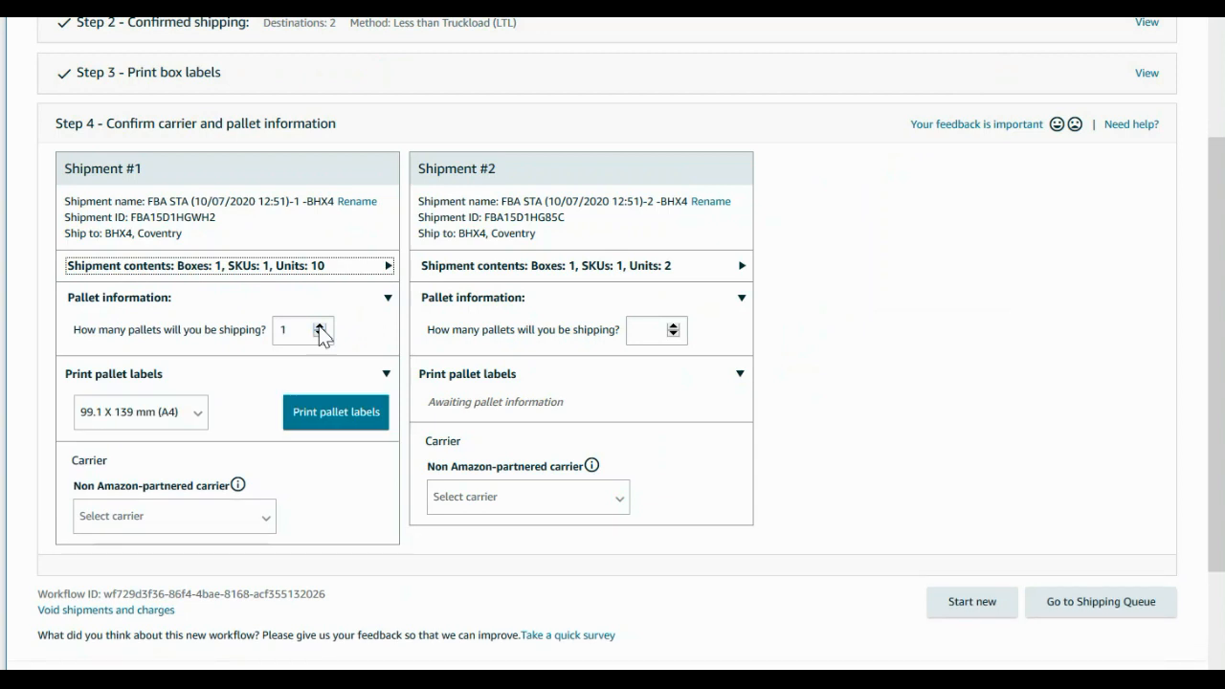
pyautogui.click(265, 523)
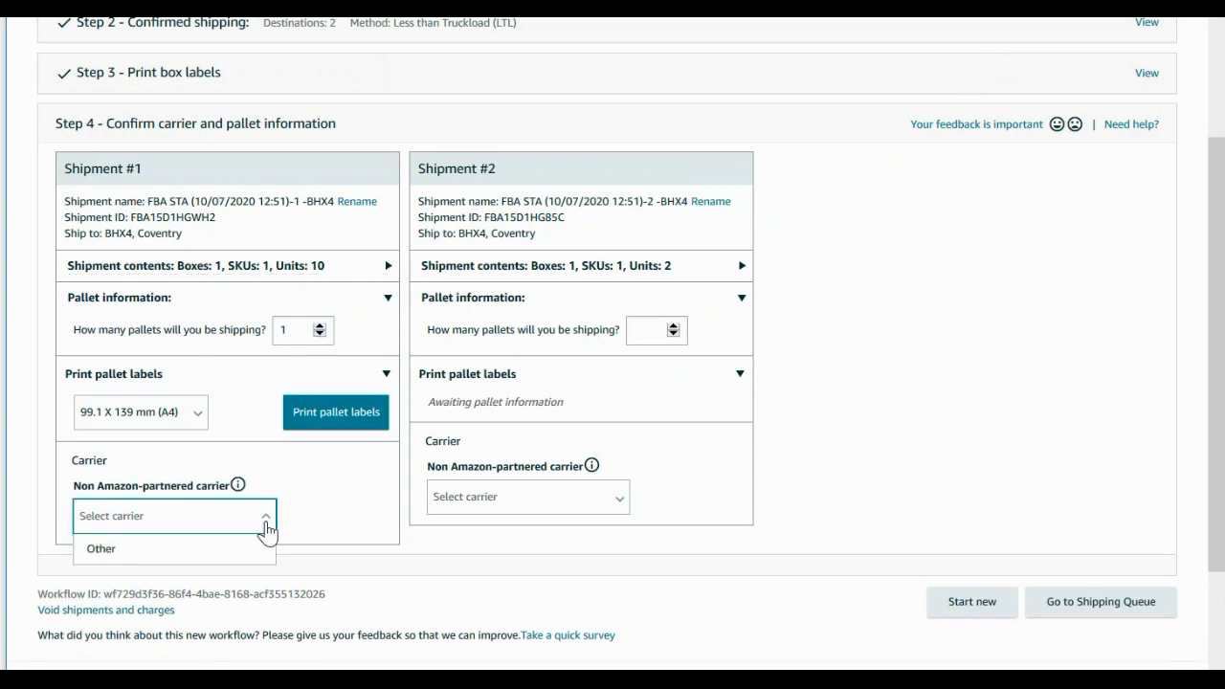
pyautogui.click(227, 551)
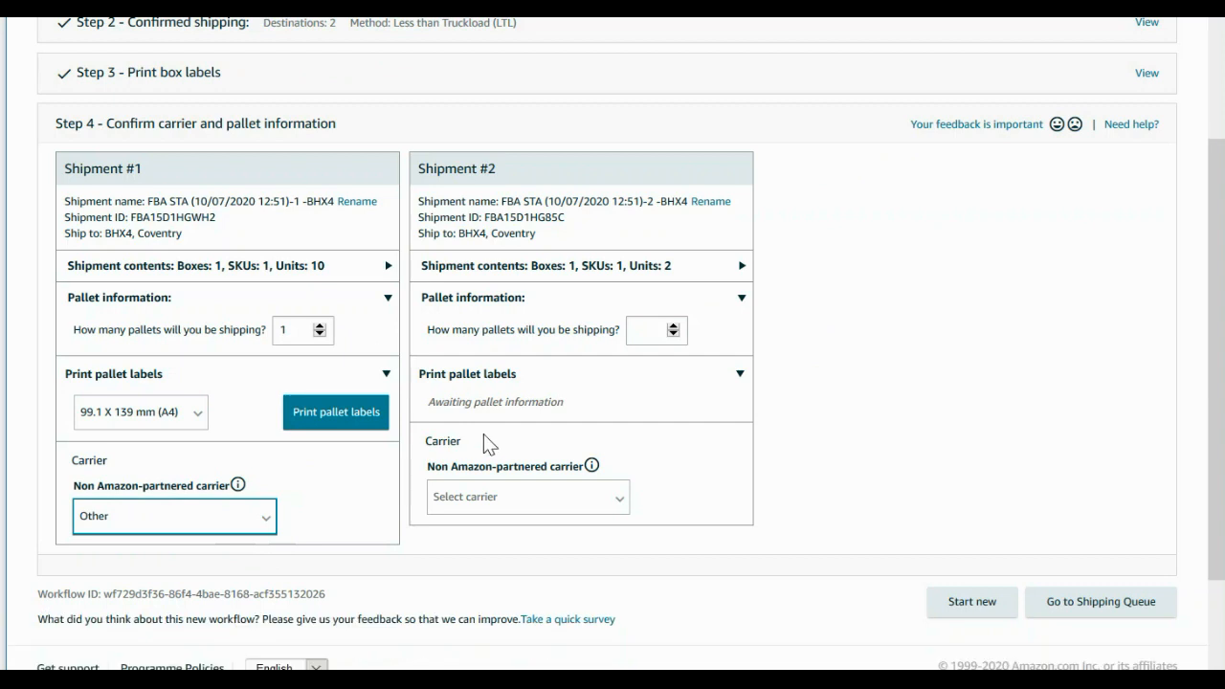
# Set Shipment #2 to 1 pallet with Other as its non Amazon-partnered carrier.
pyautogui.click(674, 326)
pyautogui.moveTo(592, 485)
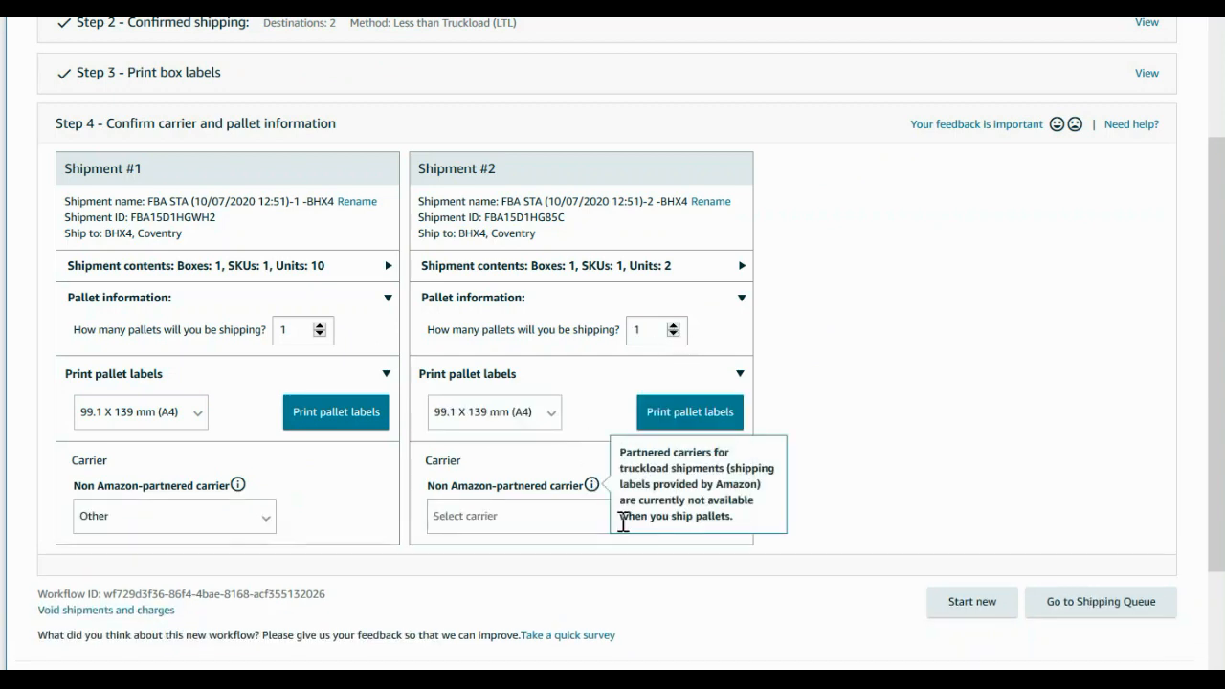
pyautogui.click(611, 525)
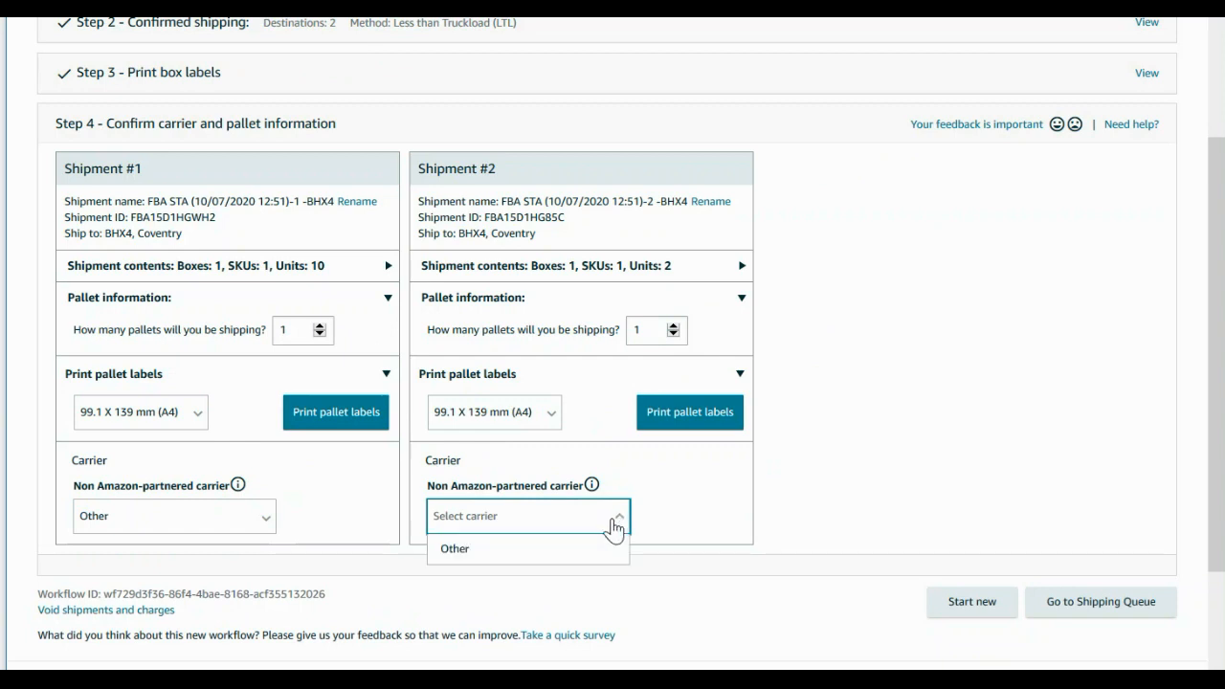
pyautogui.click(564, 552)
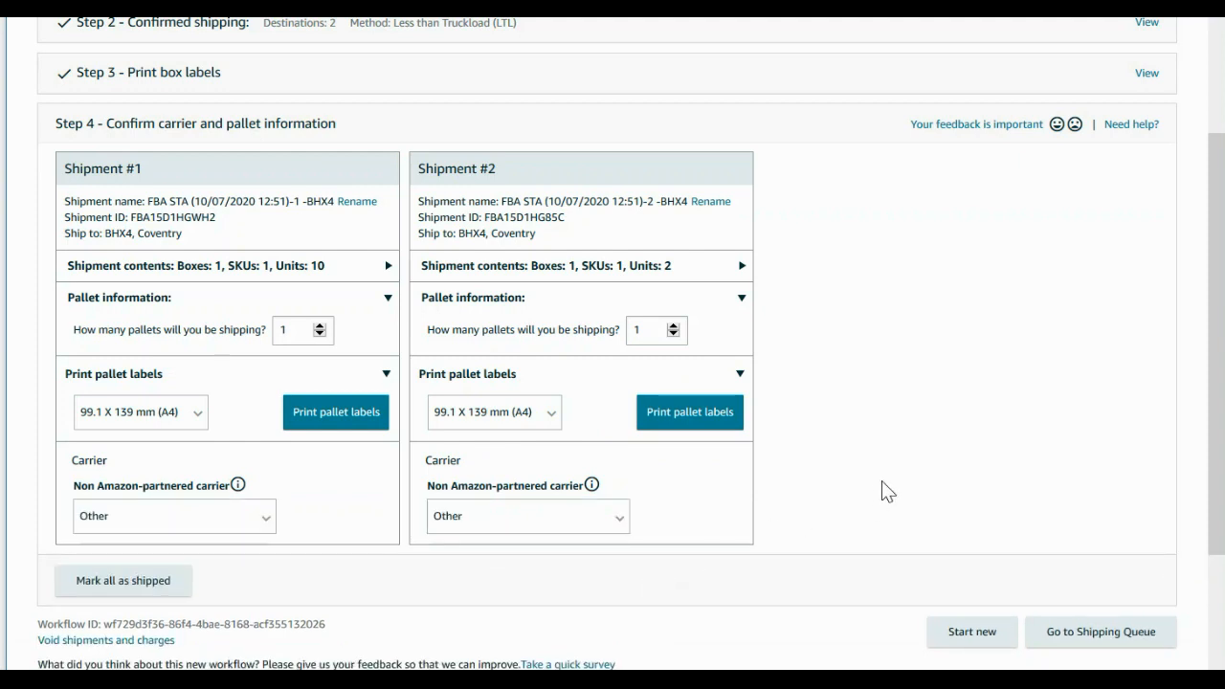
# Mark all shipments as shipped and start a new Send to Amazon workflow.
pyautogui.scroll(-1, 958, 533)
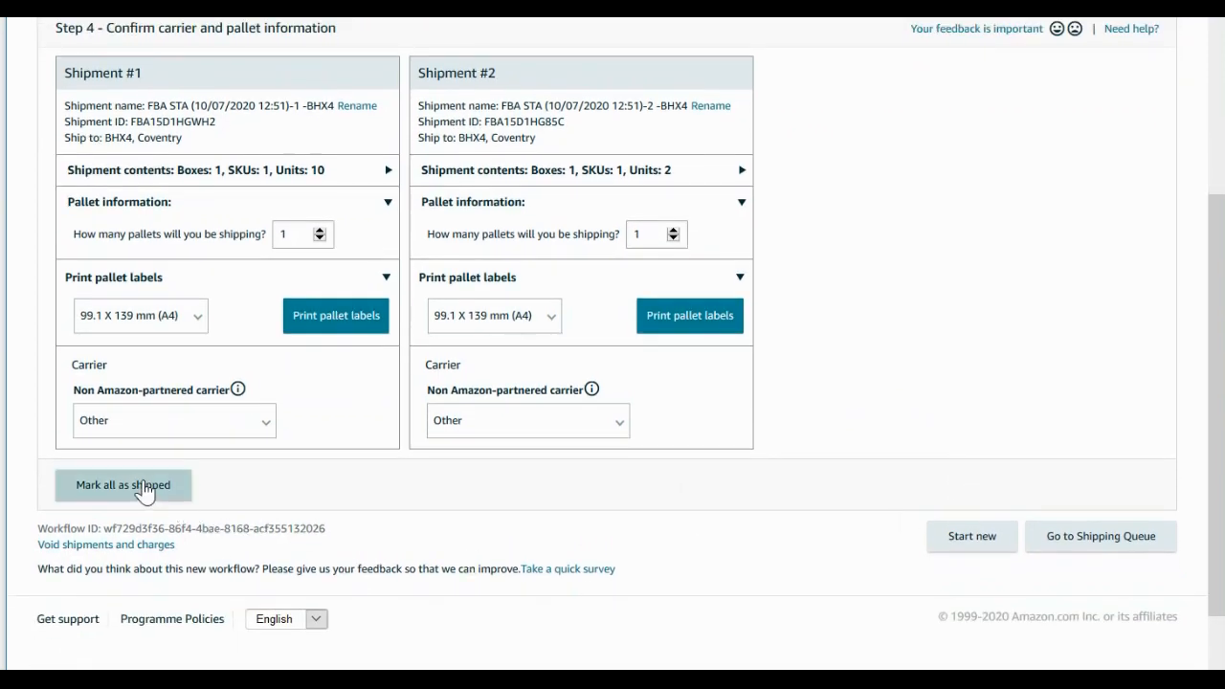
pyautogui.click(144, 488)
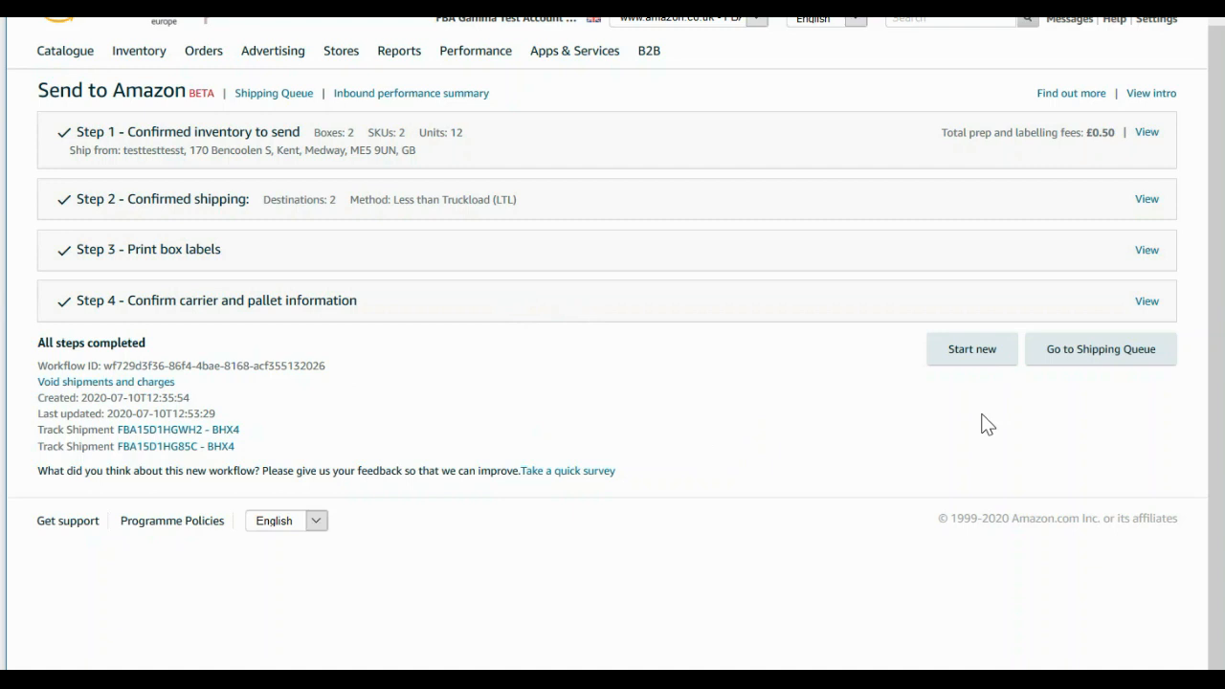
pyautogui.click(960, 349)
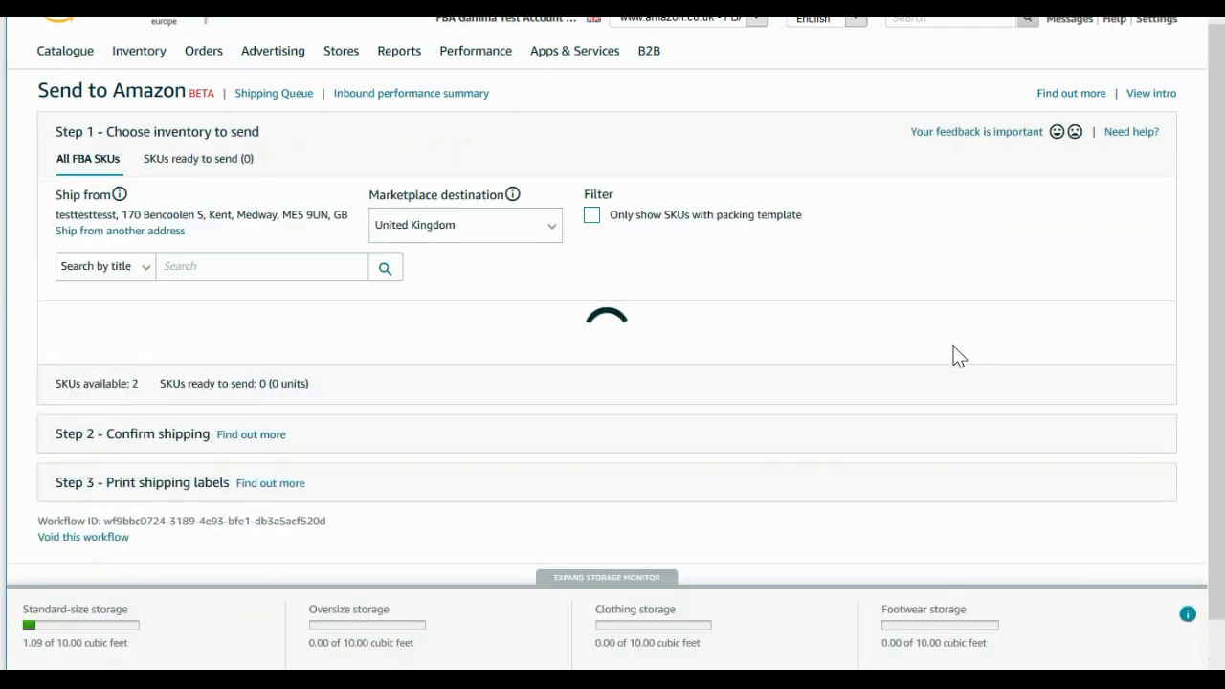